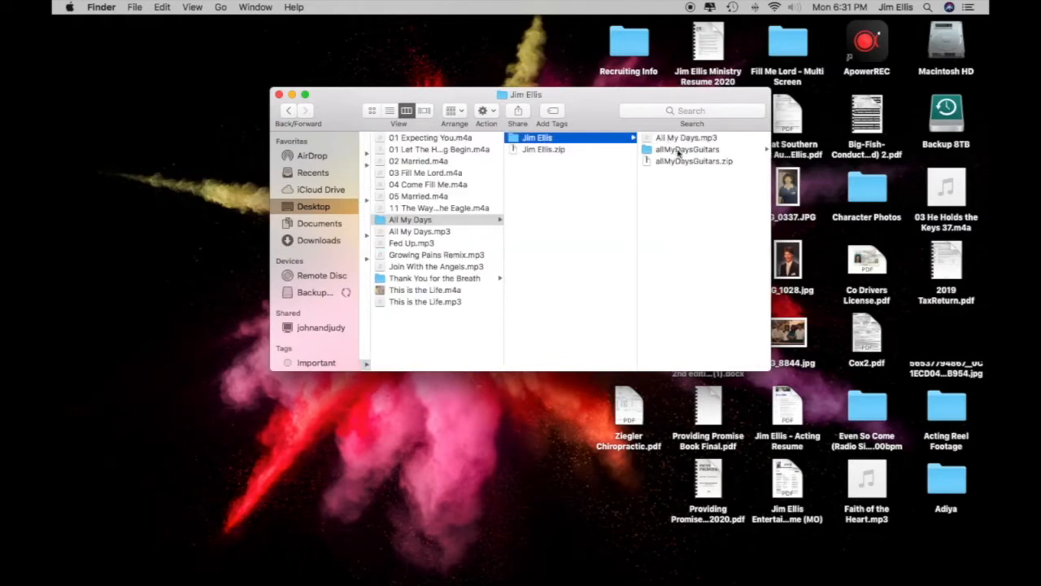
Step: Preview allMyDaysE2.mp3 in the allMyDaysGuitars folder, then launch Studio One 3 from the Dock
{"action": "left_click", "coordinate": [678, 150]}
{"action": "left_click", "coordinate": [547, 174]}
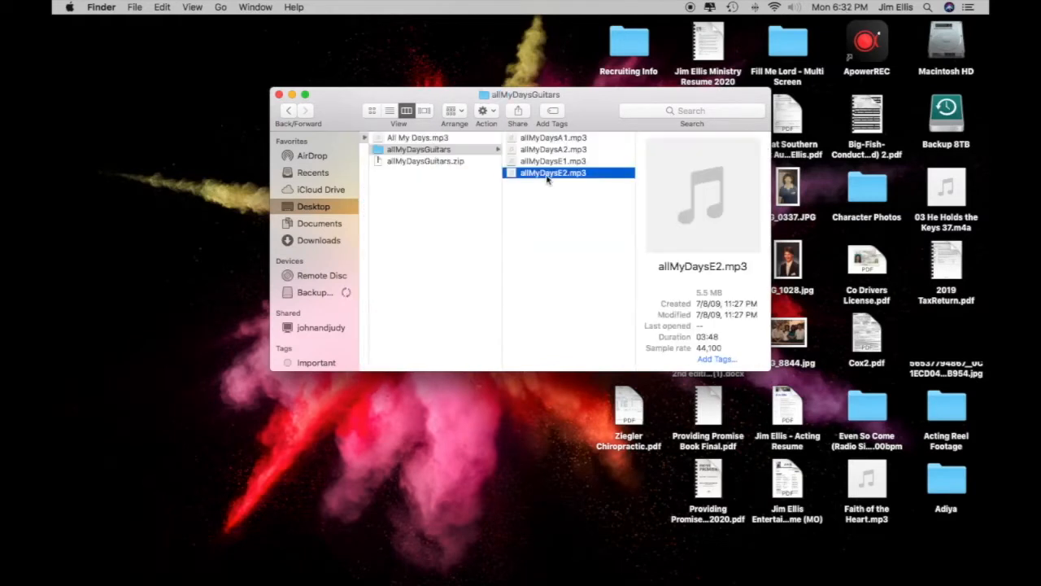
{"action": "left_click", "coordinate": [549, 210]}
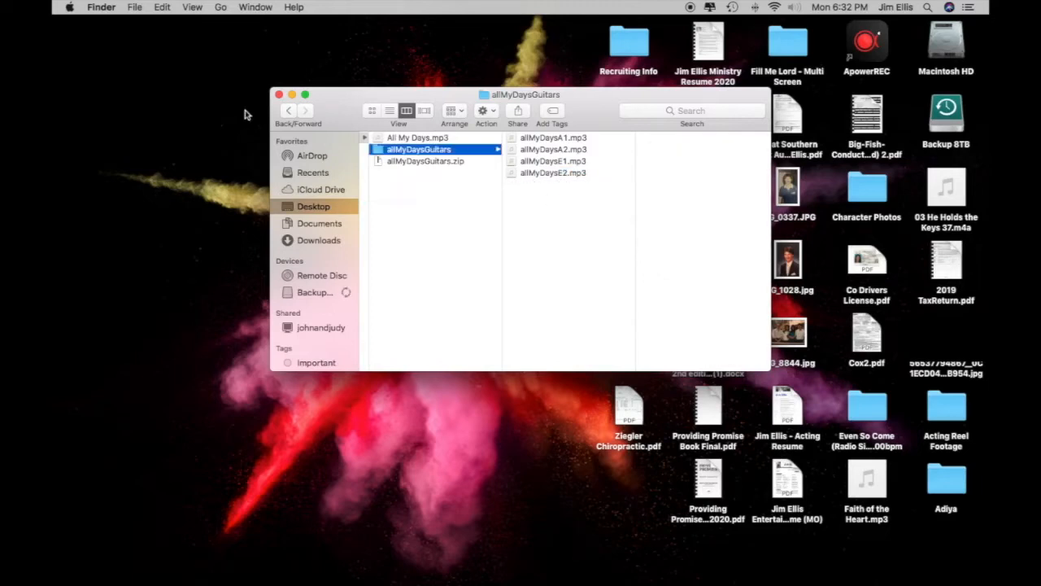
{"action": "mouse_move", "coordinate": [66, 134]}
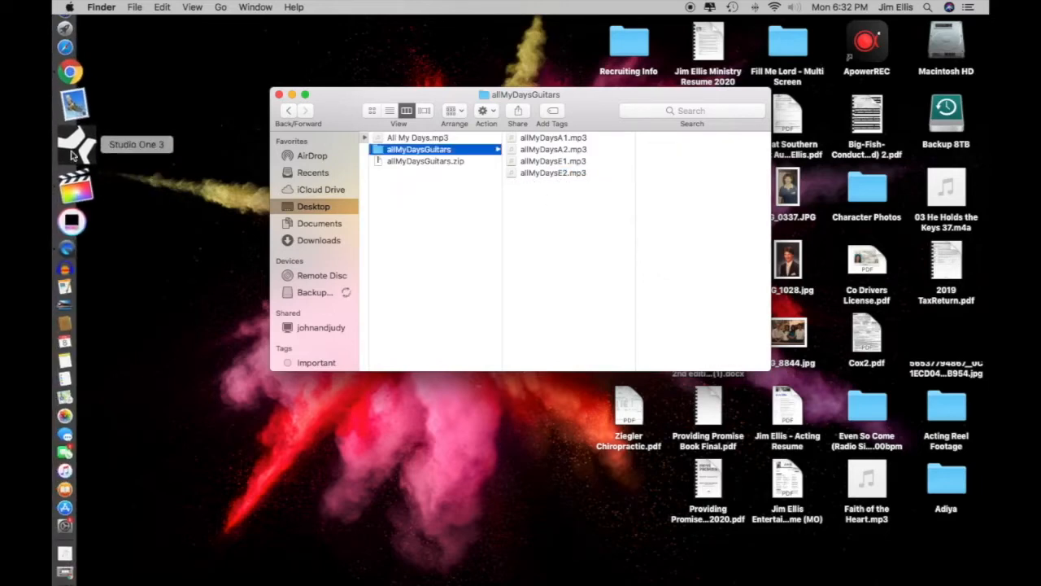
{"action": "left_click", "coordinate": [71, 154]}
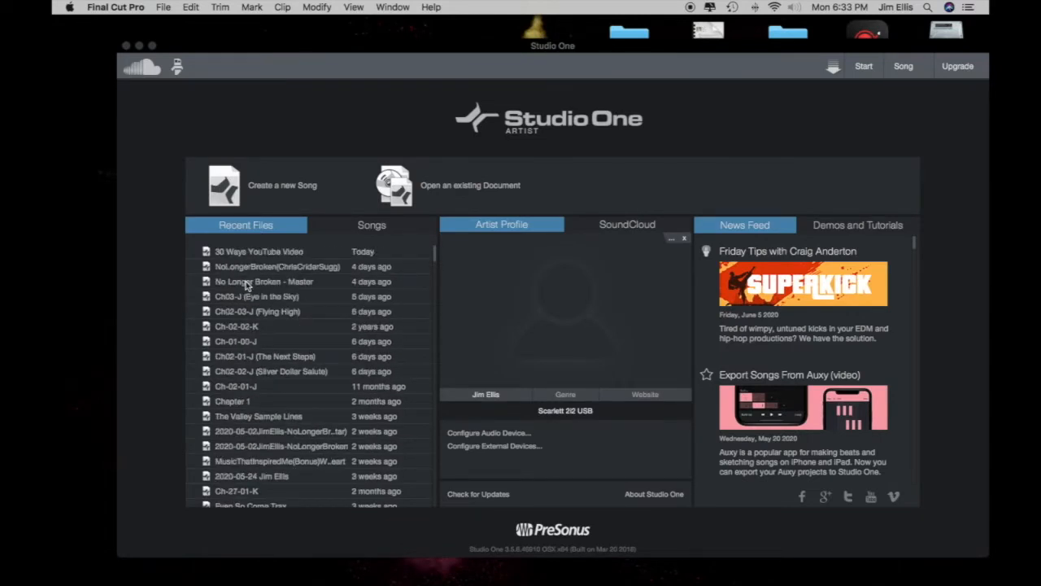
{"action": "scroll", "coordinate": [250, 417], "scroll_direction": "down", "scroll_amount": 5}
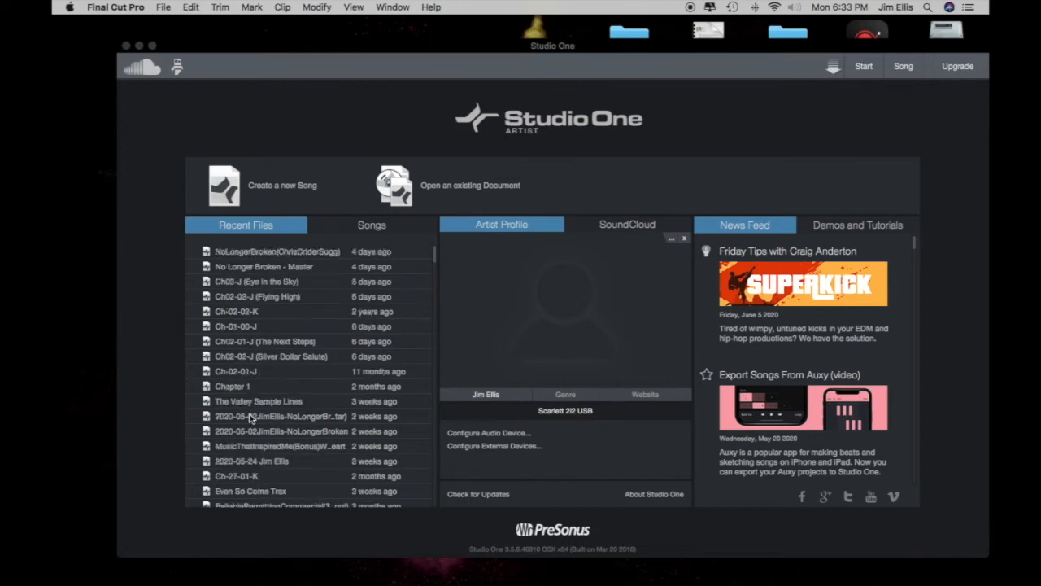
{"action": "scroll", "coordinate": [250, 416], "scroll_direction": "up", "scroll_amount": 5}
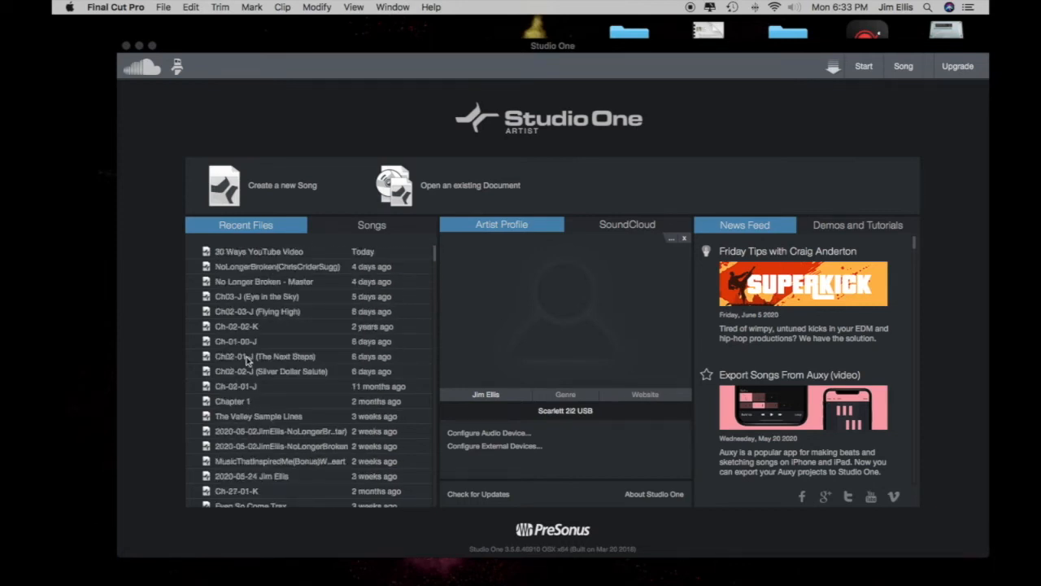
{"action": "left_click", "coordinate": [257, 269]}
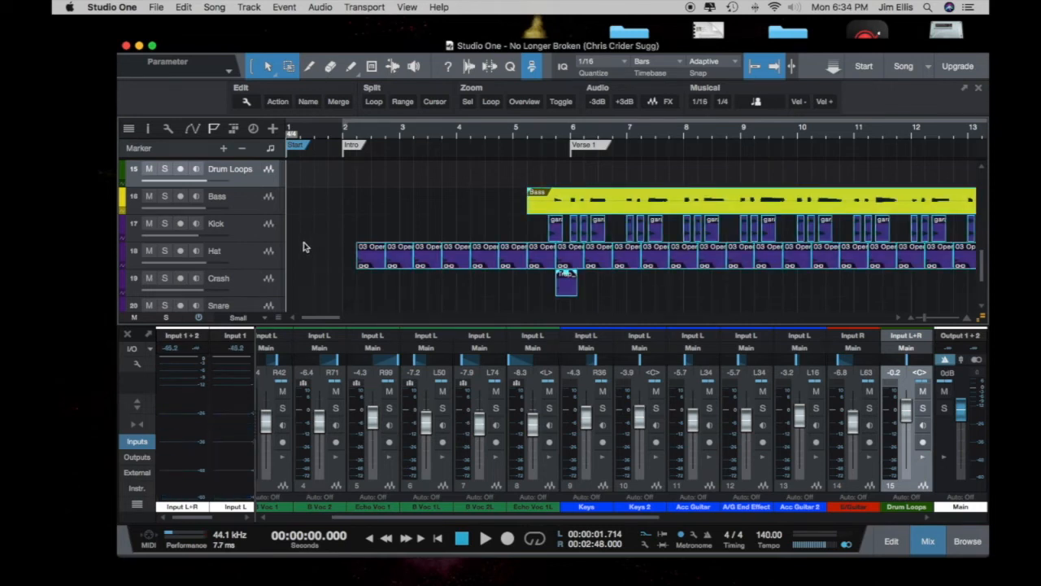
Step: Delete the selected audio events and save the song as 'All My Days' in the Songs folder
{"action": "key", "text": "Delete"}
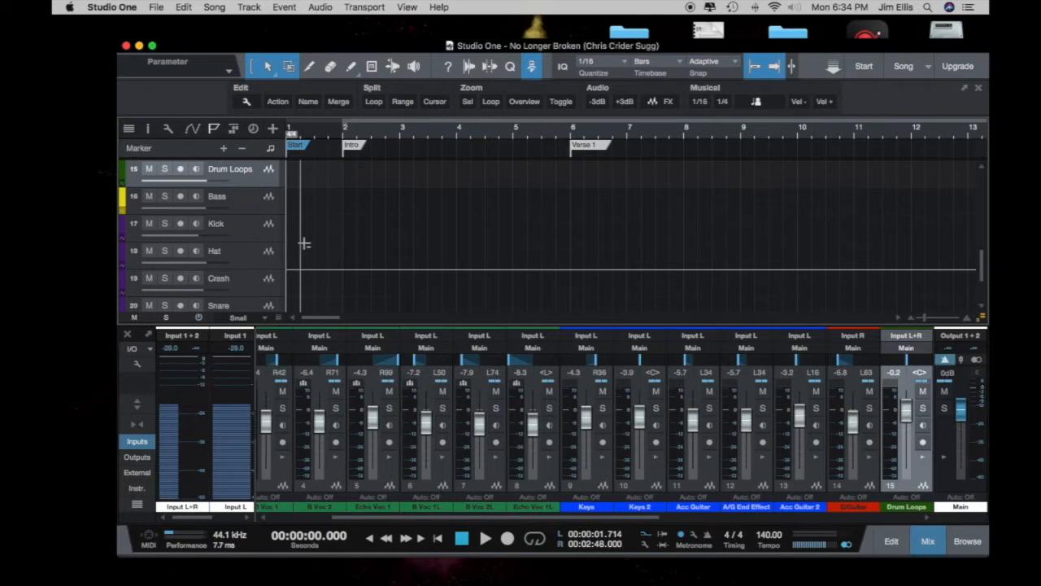
{"action": "key", "text": "super+shift+s"}
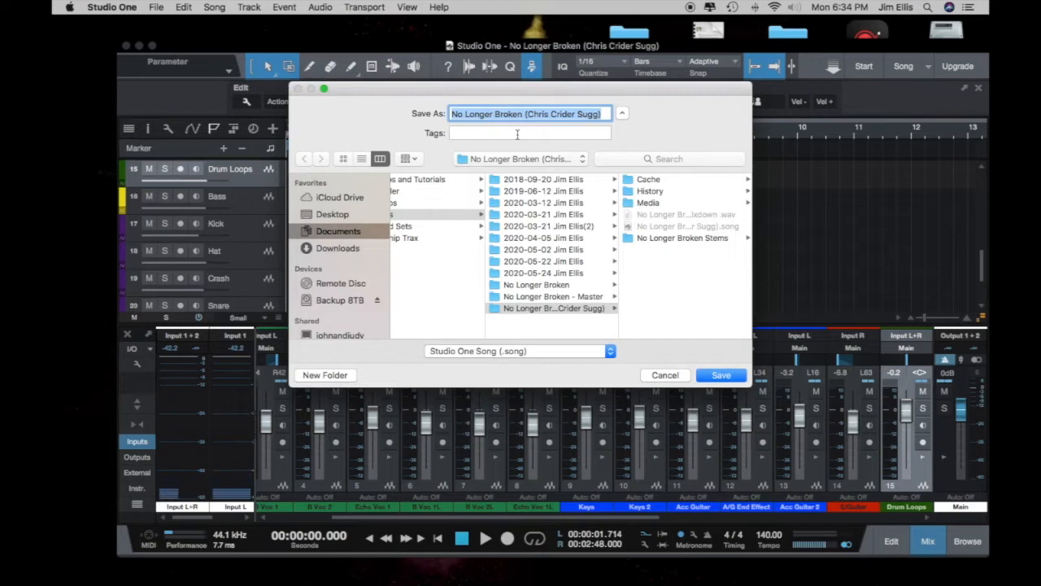
{"action": "type", "text": "All My Days"}
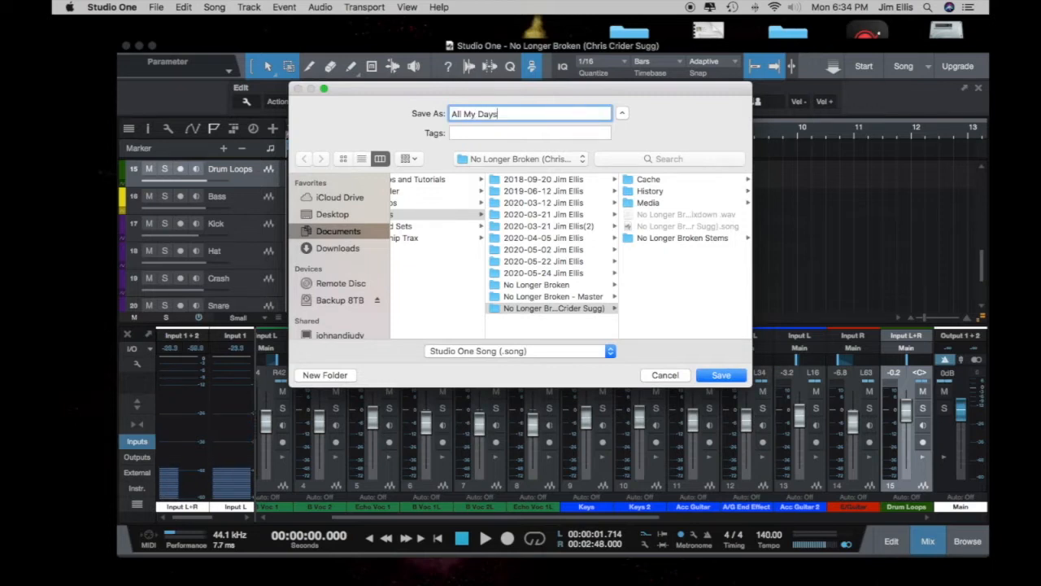
{"action": "scroll", "coordinate": [496, 251], "scroll_direction": "left", "scroll_amount": 3}
{"action": "scroll", "coordinate": [488, 241], "scroll_direction": "right", "scroll_amount": 2}
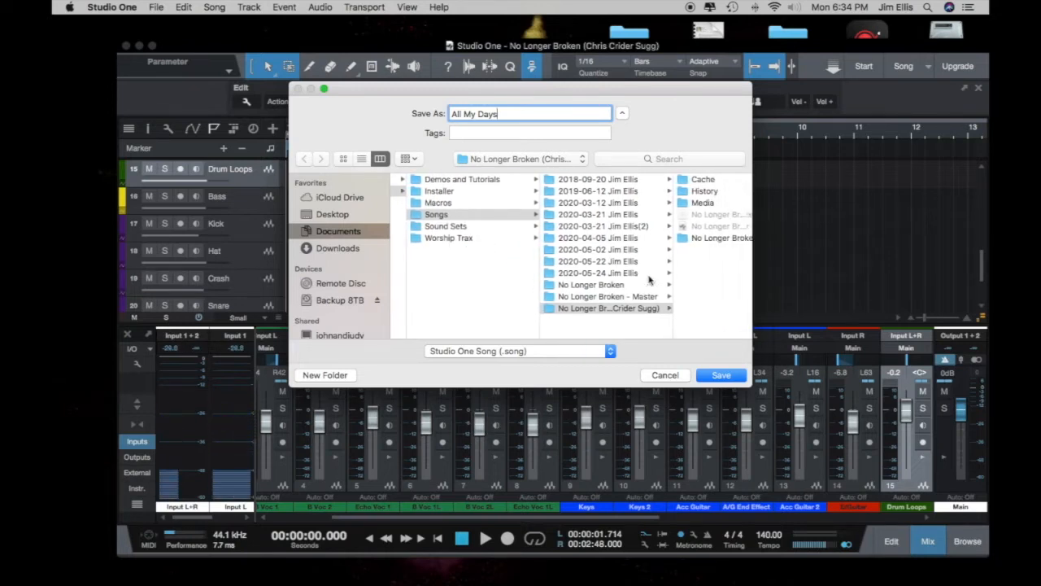
{"action": "scroll", "coordinate": [618, 301], "scroll_direction": "right", "scroll_amount": 2}
{"action": "left_click", "coordinate": [423, 215]}
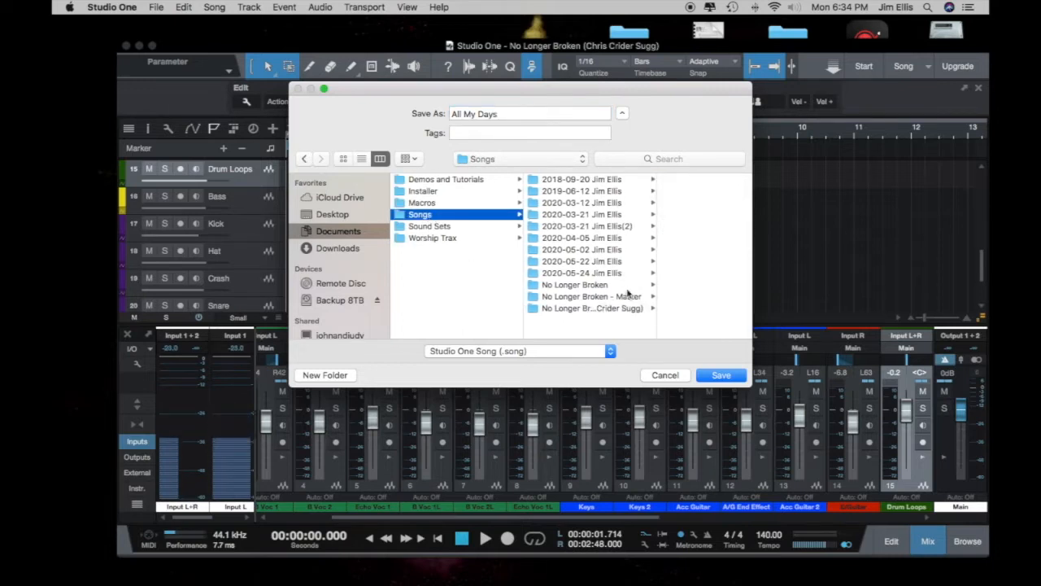
{"action": "left_click", "coordinate": [709, 376]}
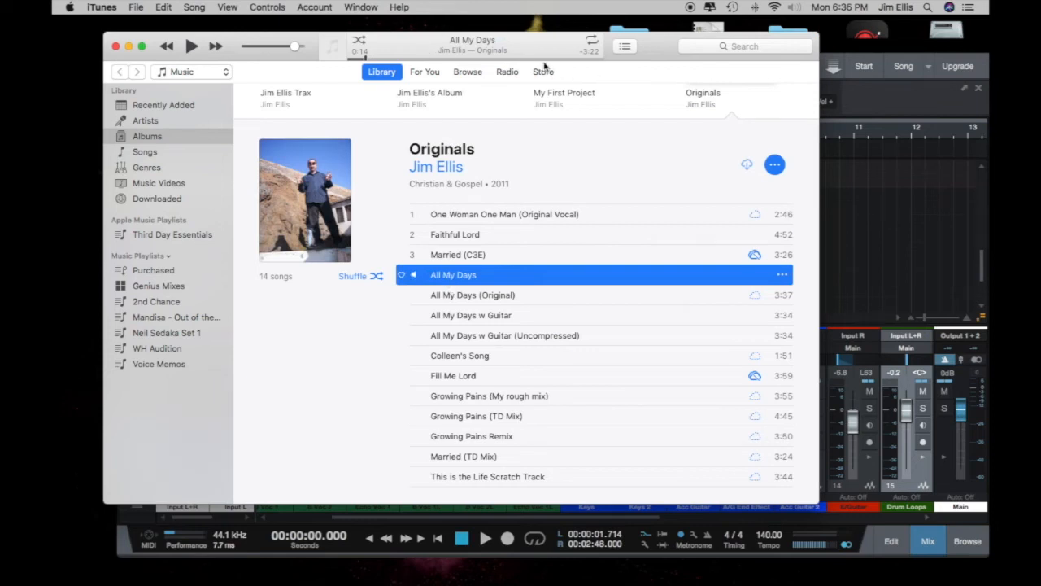
Step: Move iTunes aside and drag its All My Days track onto the Drum Loops track
{"action": "left_click_drag", "start_coordinate": [314, 46], "coordinate": [334, 277]}
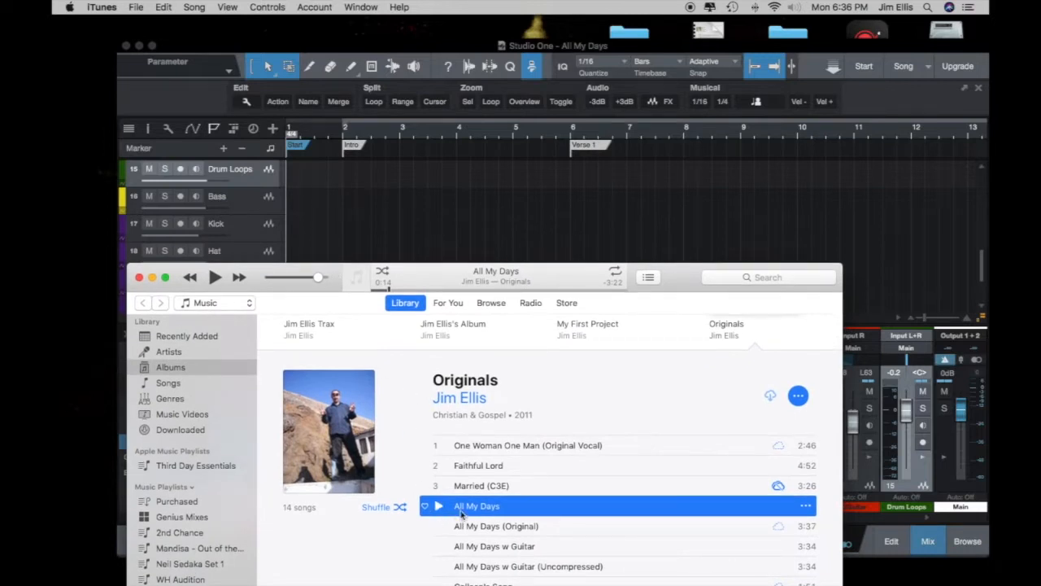
{"action": "left_click_drag", "start_coordinate": [461, 511], "coordinate": [316, 189]}
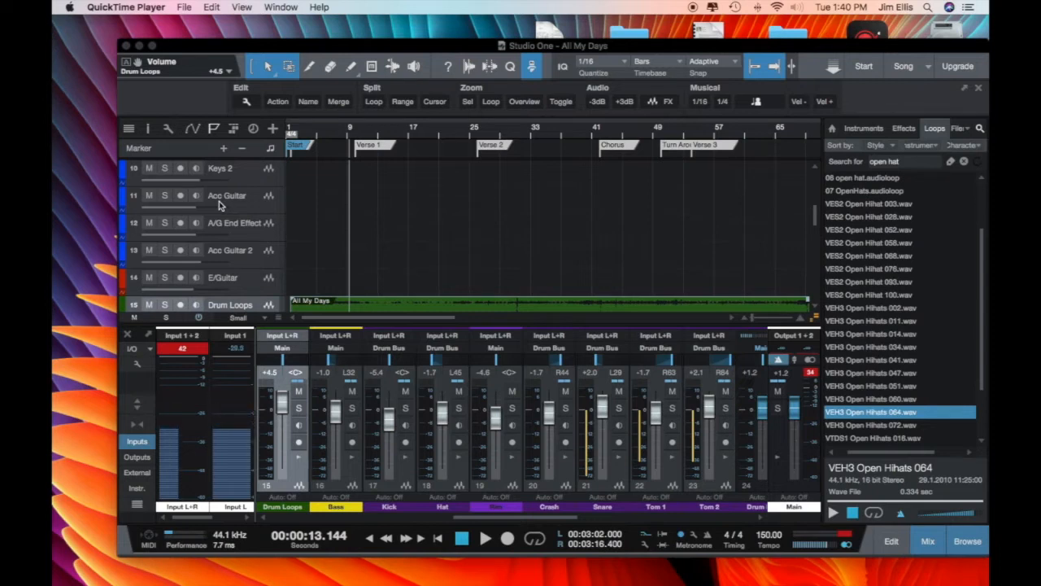
{"action": "left_click", "coordinate": [219, 201]}
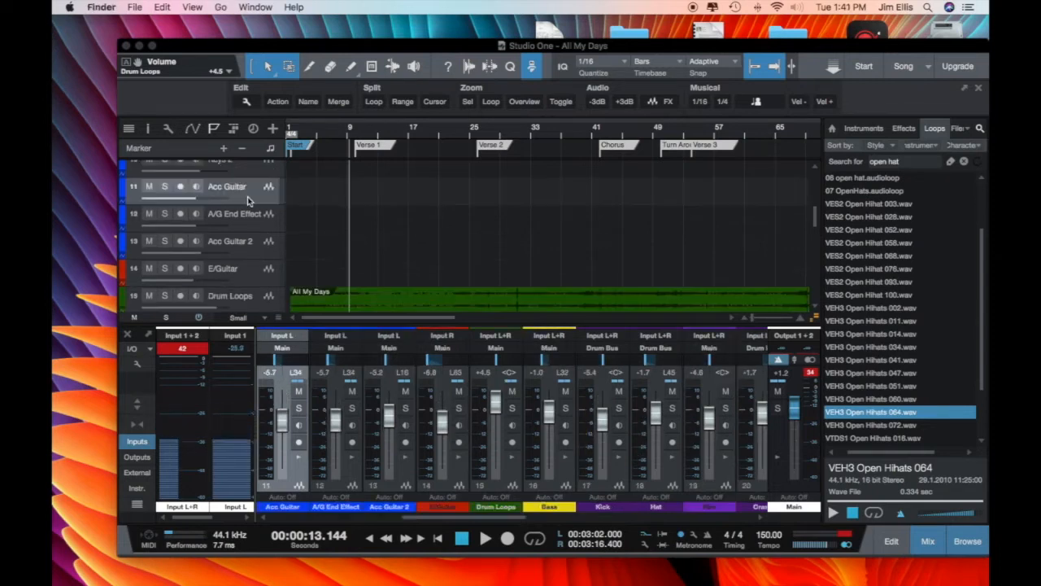
{"action": "left_click", "coordinate": [134, 7]}
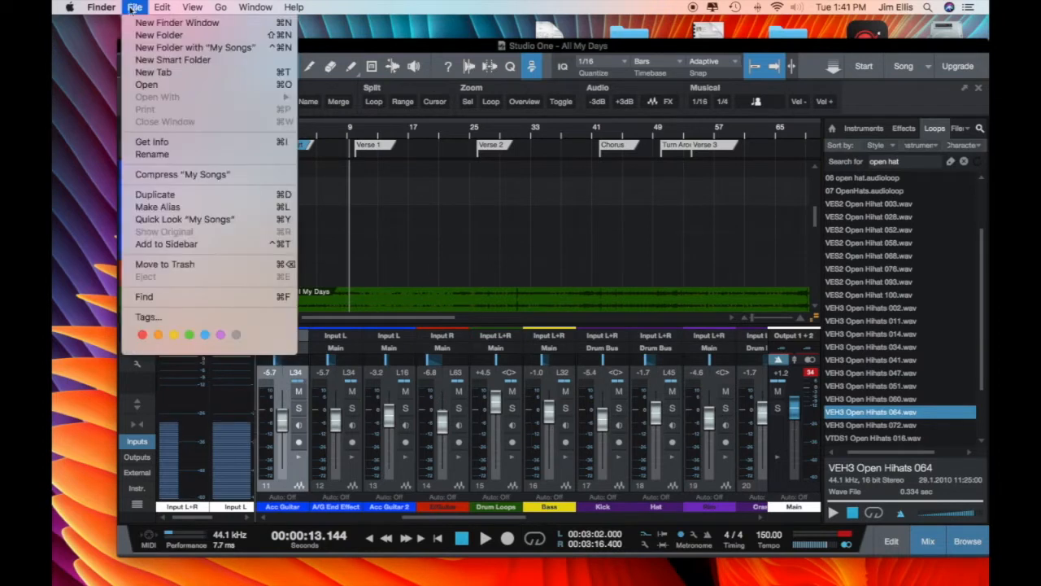
{"action": "left_click", "coordinate": [159, 30]}
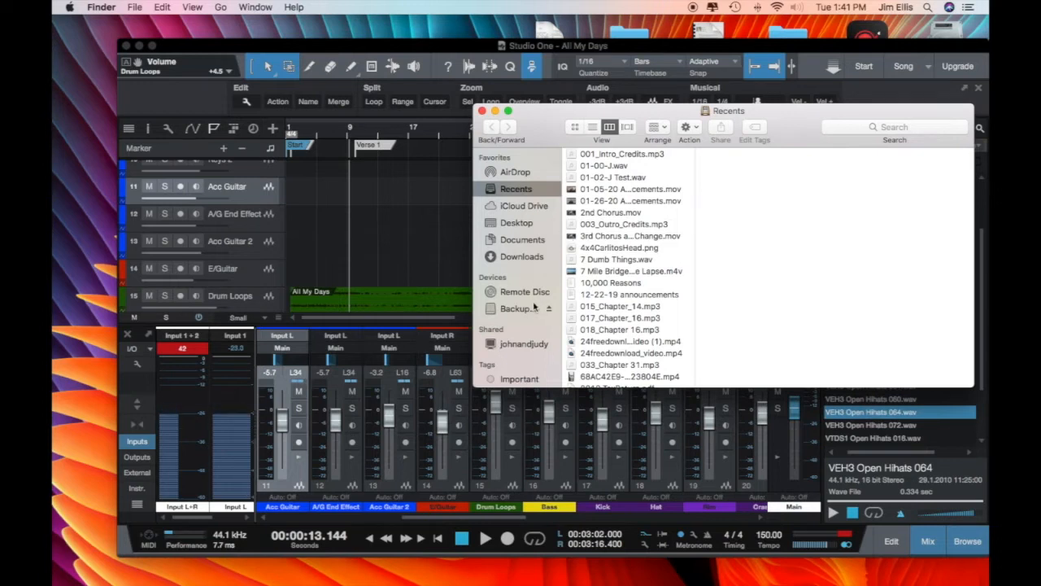
{"action": "left_click", "coordinate": [512, 227]}
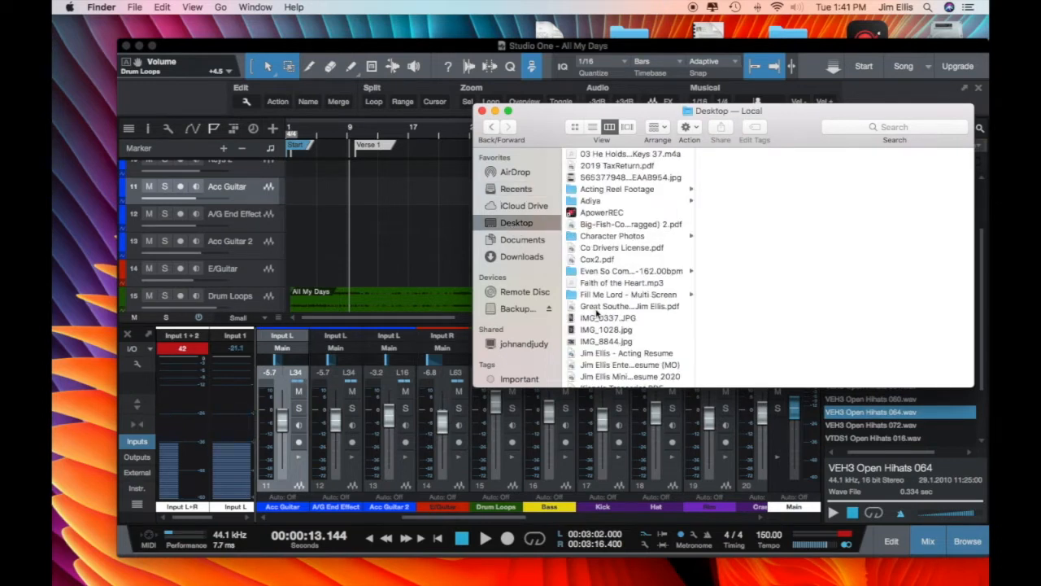
{"action": "scroll", "coordinate": [596, 313], "scroll_direction": "down", "scroll_amount": 5}
{"action": "left_click", "coordinate": [602, 298]}
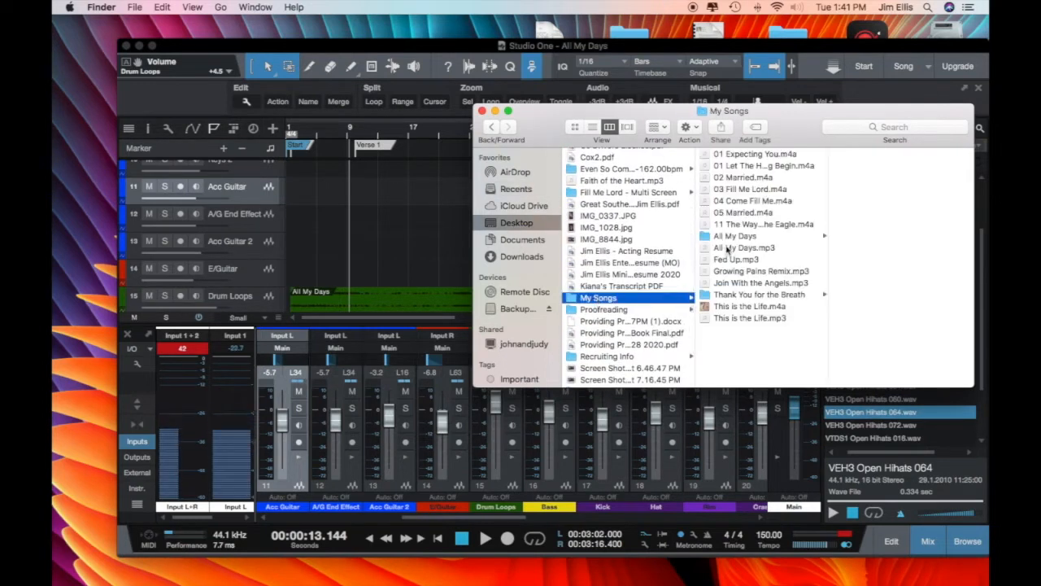
{"action": "left_click", "coordinate": [734, 237]}
{"action": "left_click", "coordinate": [861, 155]}
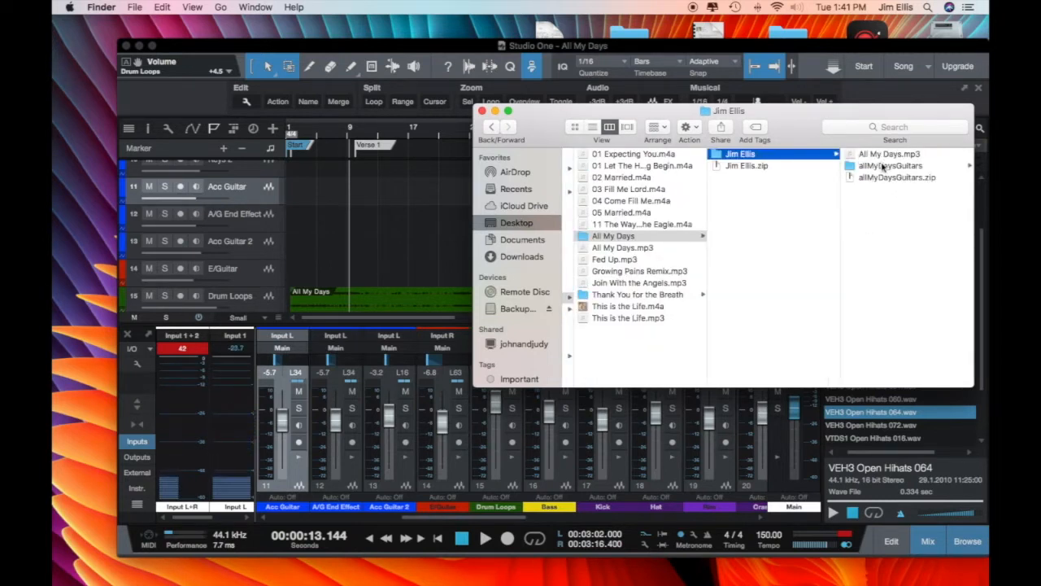
{"action": "left_click", "coordinate": [884, 167]}
Step: Preview allMyDaysA2.mp3, then drag allMyDaysA1.mp3 over to the Studio One arrangement
{"action": "left_click", "coordinate": [885, 155]}
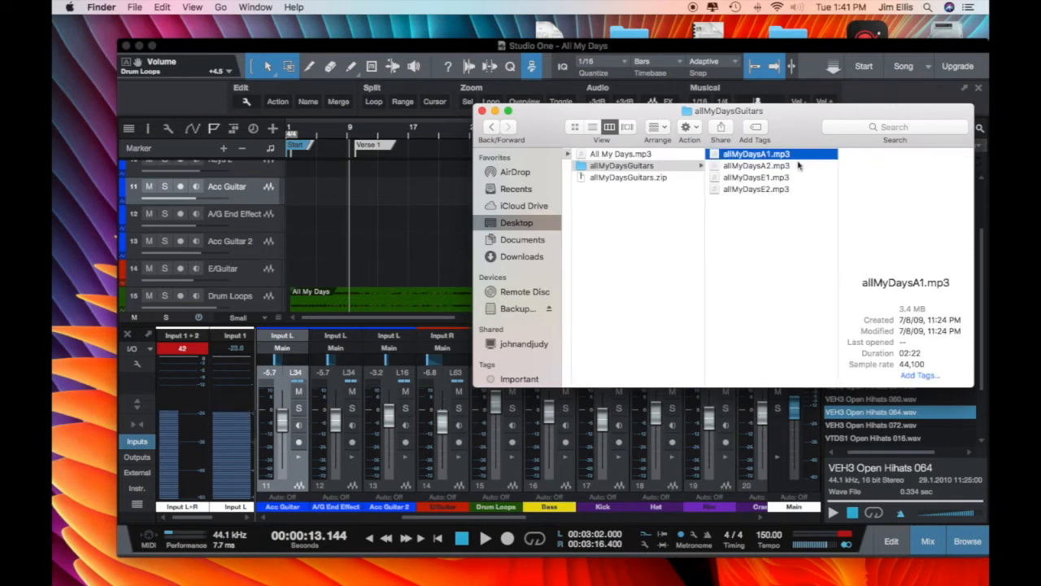
{"action": "key", "text": "Down"}
{"action": "left_click", "coordinate": [907, 212]}
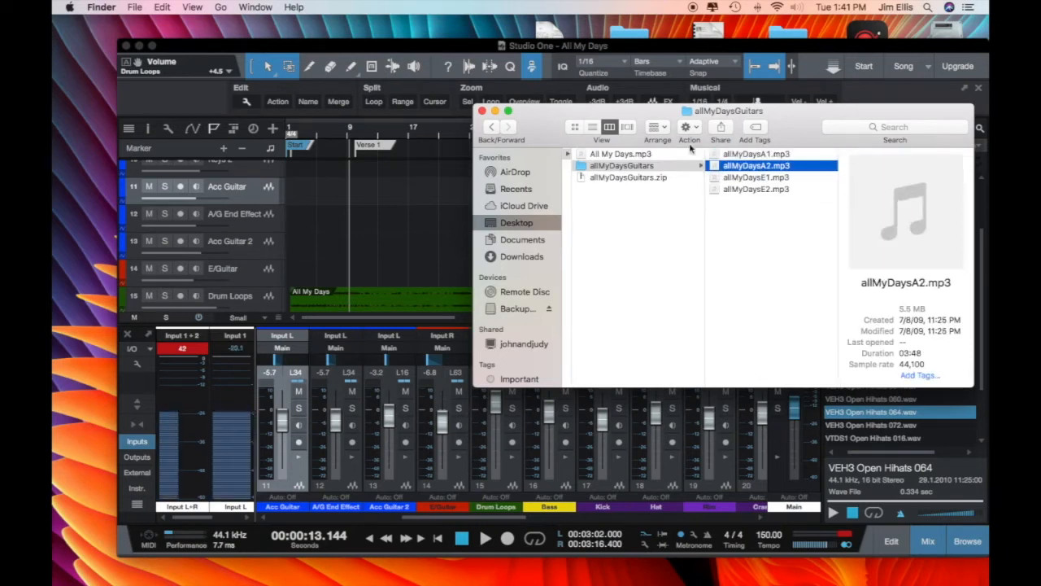
{"action": "left_click", "coordinate": [753, 156]}
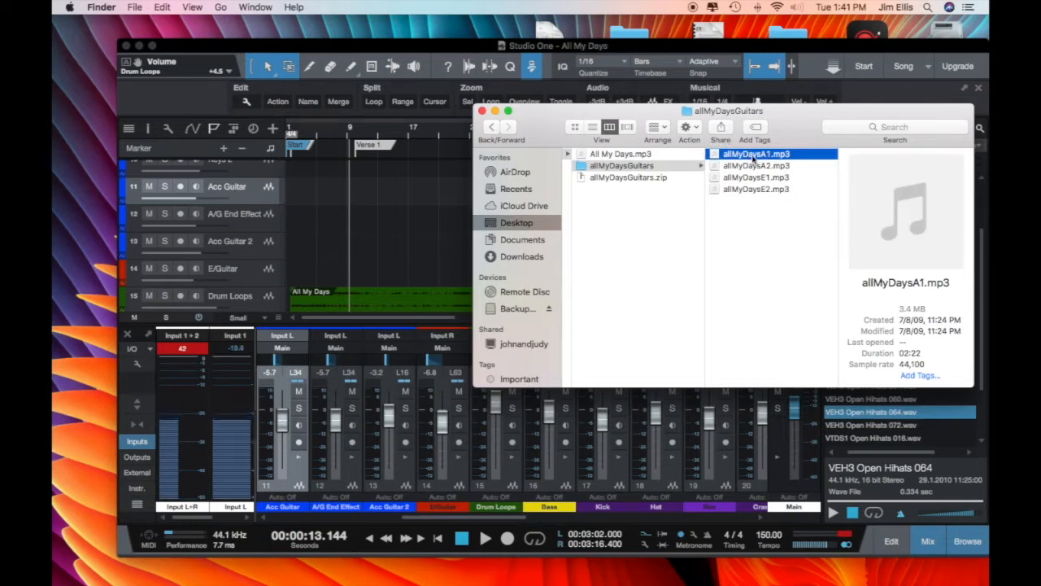
{"action": "left_click_drag", "start_coordinate": [755, 158], "coordinate": [73, 241]}
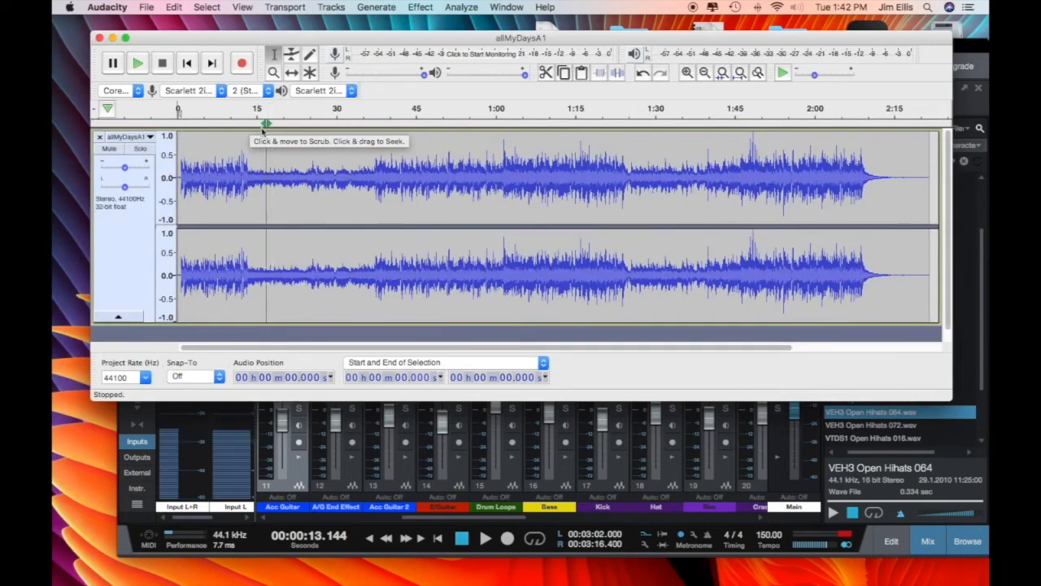
Step: Select the entire allMyDaysA1 recording and bring up the Export Audio dialog
{"action": "key", "text": "super+a"}
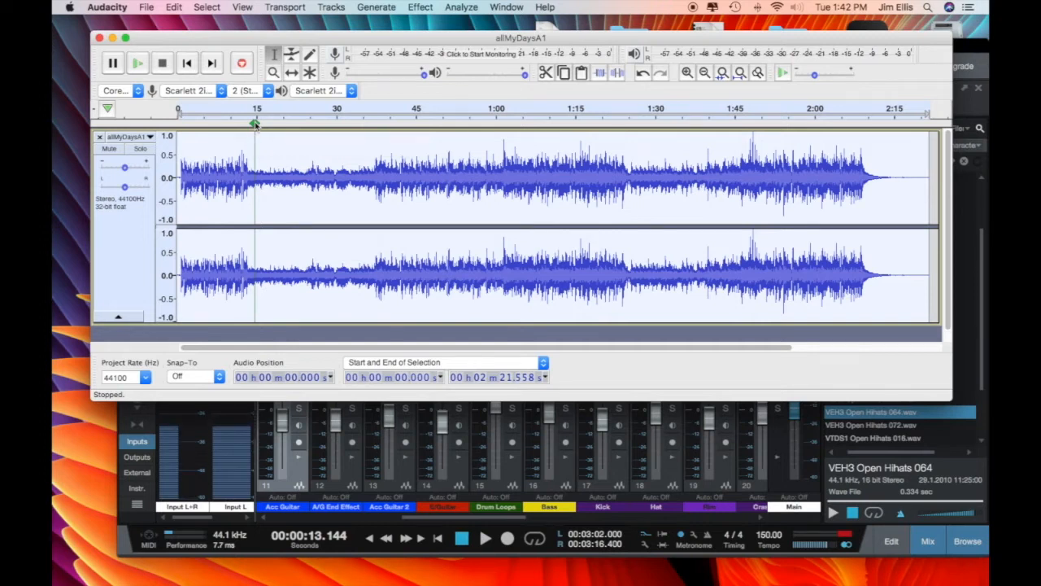
{"action": "key", "text": "super+shift+e"}
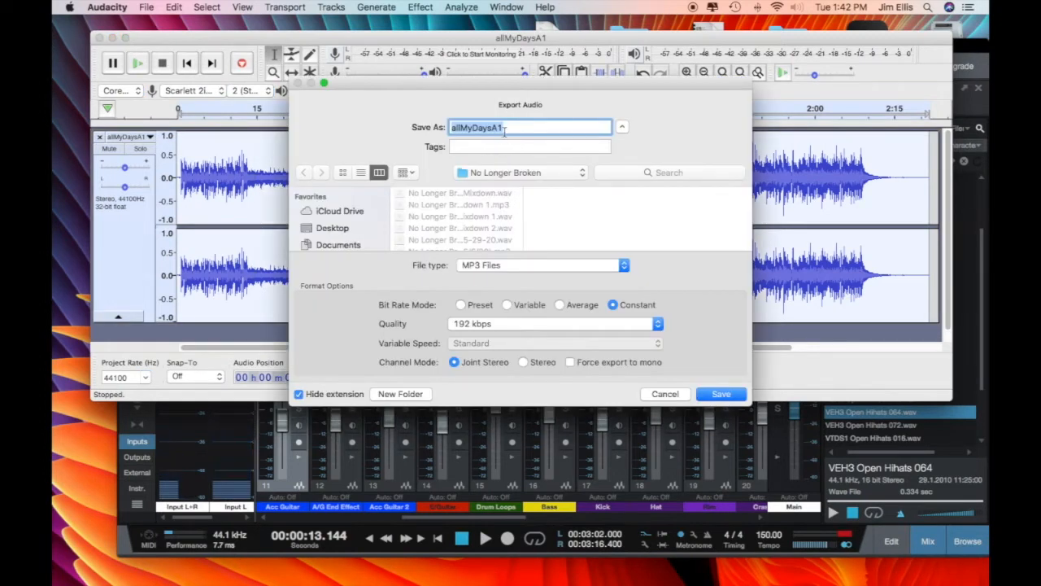
Step: Set the export file type to WAV (Microsoft) 32-bit float PCM
{"action": "left_click", "coordinate": [491, 268]}
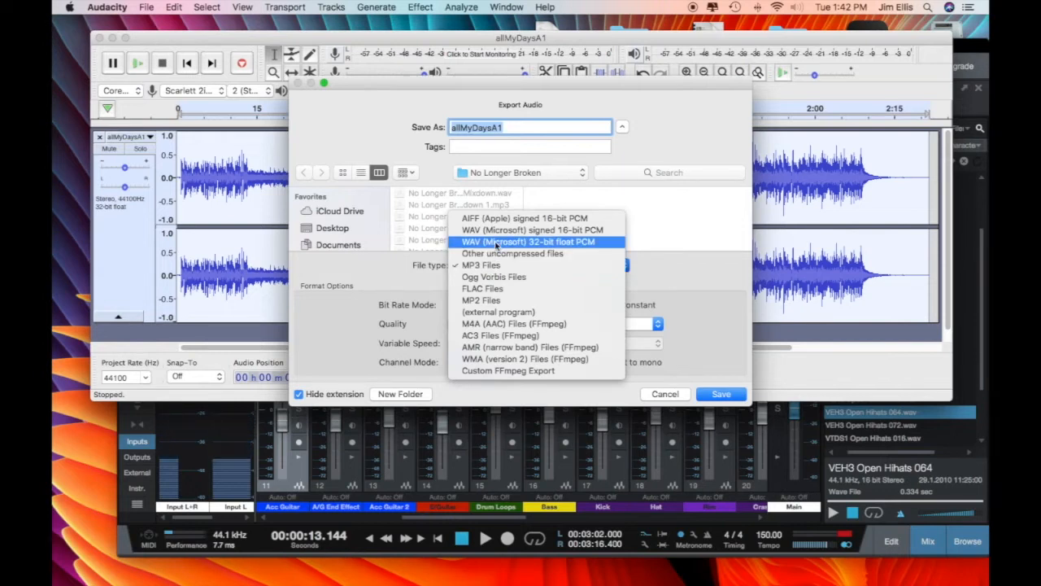
{"action": "left_click", "coordinate": [497, 243]}
{"action": "left_click", "coordinate": [527, 269]}
{"action": "left_click", "coordinate": [529, 269]}
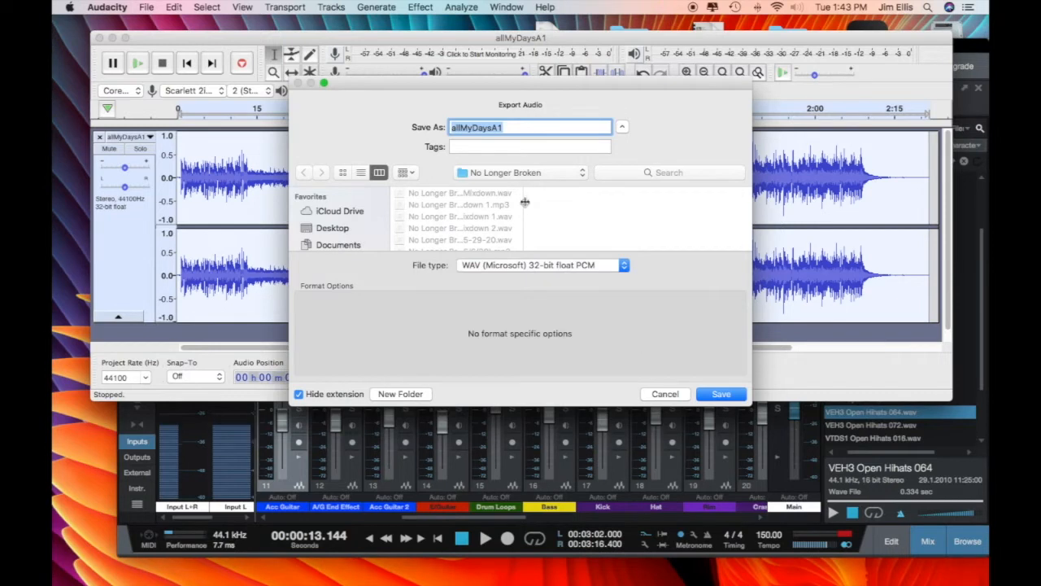
{"action": "left_click", "coordinate": [581, 174]}
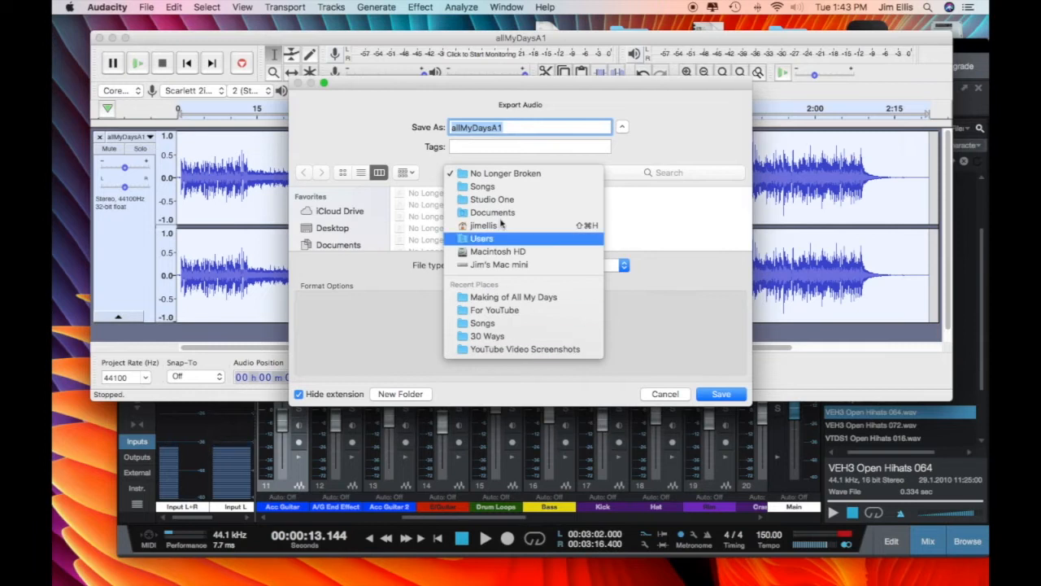
{"action": "left_click", "coordinate": [504, 174]}
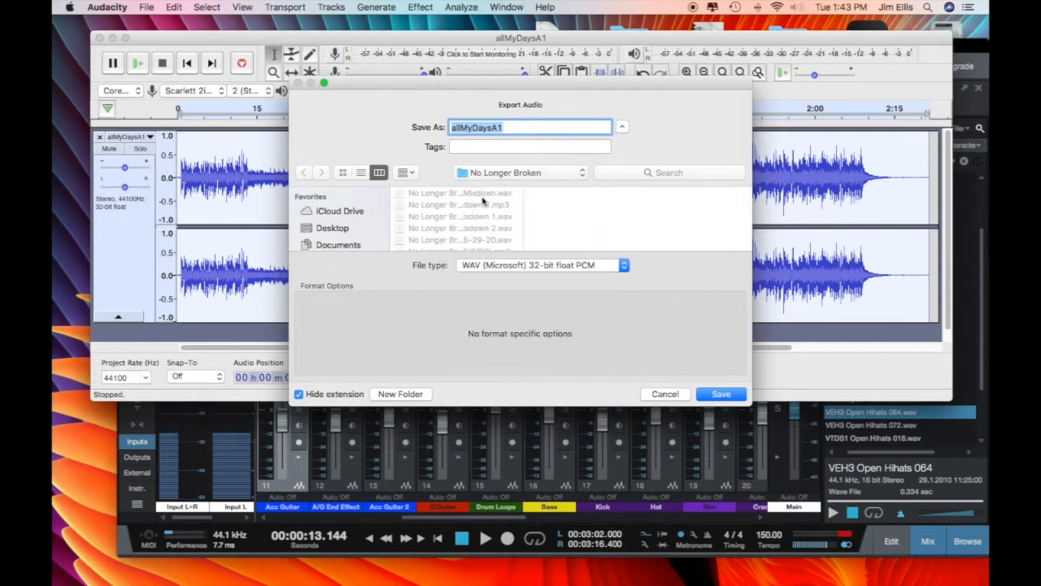
Step: Save the WAV into Desktop > My Songs > All My Days > allMyDaysGuitars, accept the tags, and close the project
{"action": "left_click", "coordinate": [334, 229]}
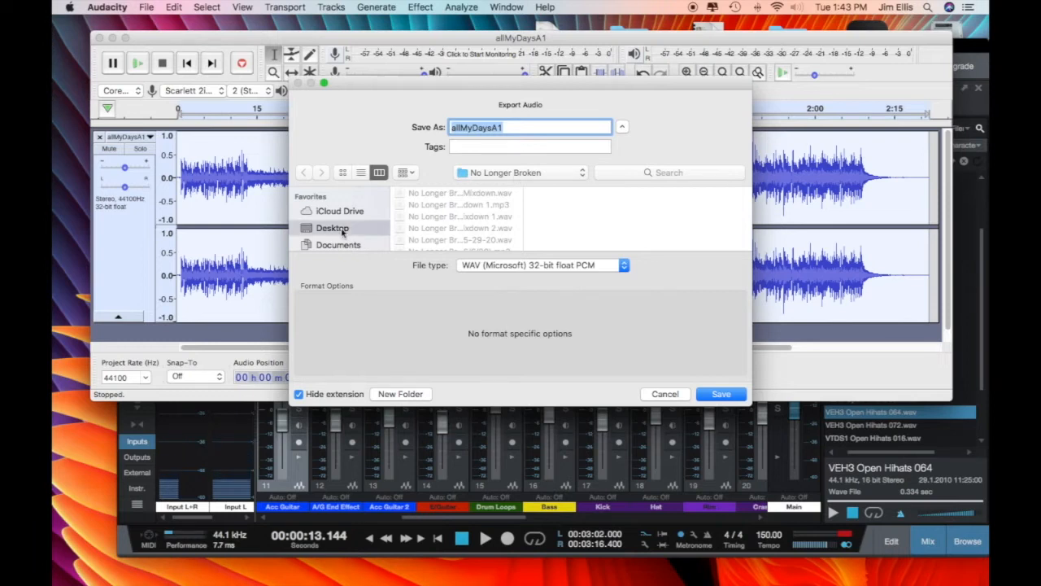
{"action": "scroll", "coordinate": [422, 236], "scroll_direction": "down", "scroll_amount": 10}
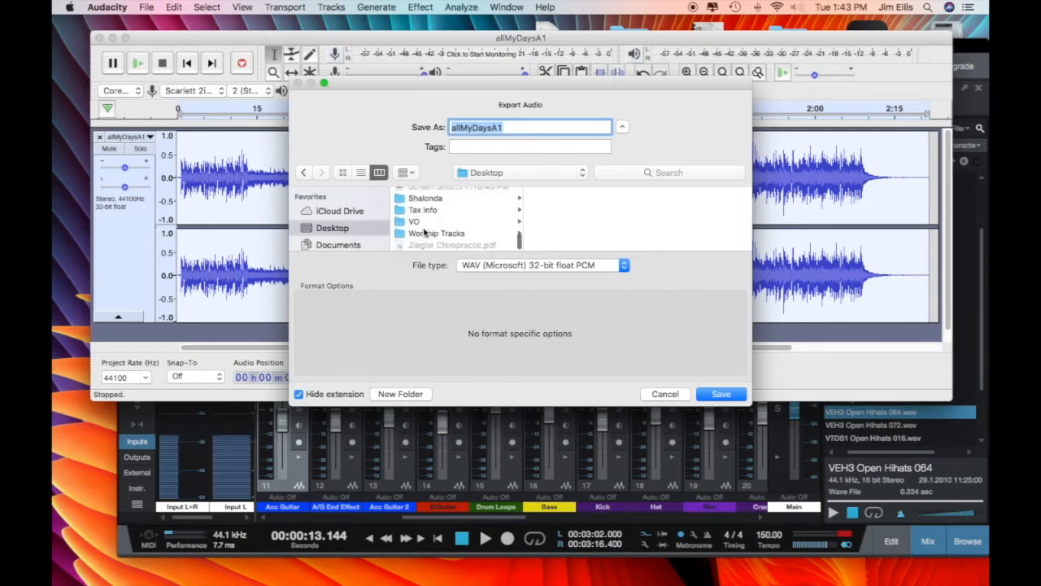
{"action": "scroll", "coordinate": [421, 226], "scroll_direction": "up", "scroll_amount": 3}
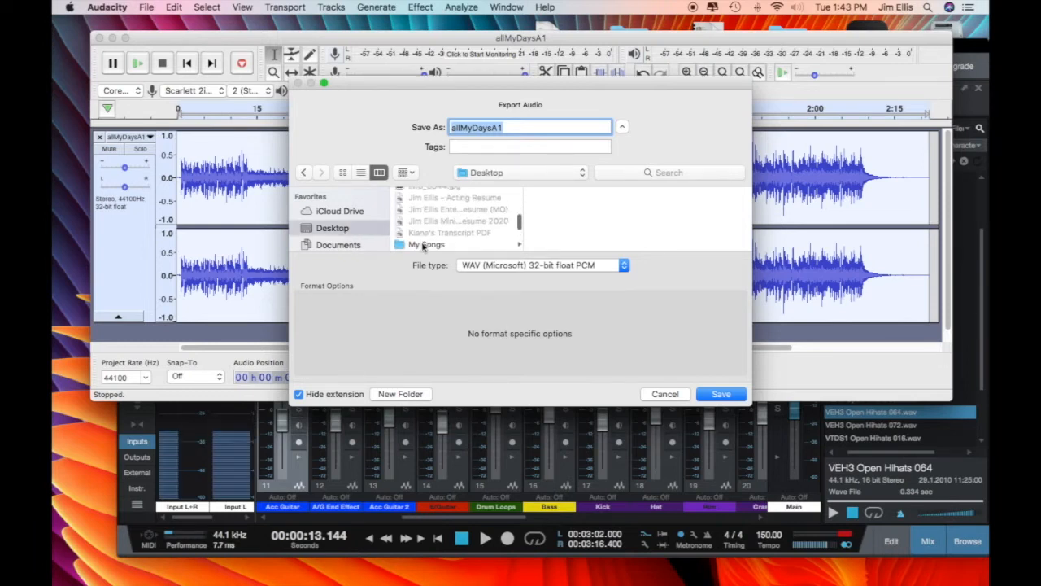
{"action": "left_click", "coordinate": [423, 243]}
{"action": "scroll", "coordinate": [581, 238], "scroll_direction": "down", "scroll_amount": 3}
{"action": "scroll", "coordinate": [581, 236], "scroll_direction": "up", "scroll_amount": 3}
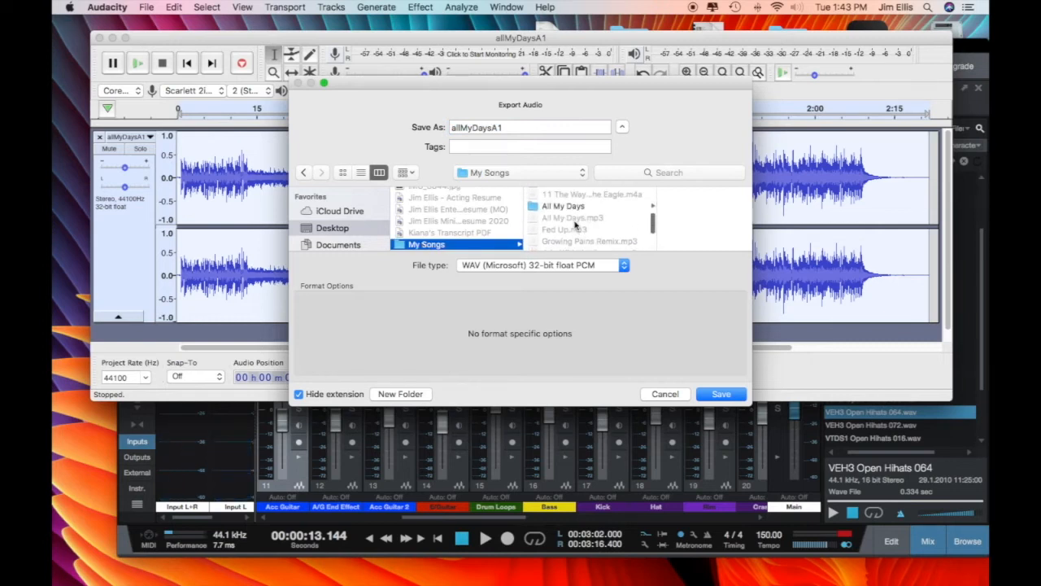
{"action": "left_click", "coordinate": [571, 208]}
{"action": "left_click", "coordinate": [657, 196]}
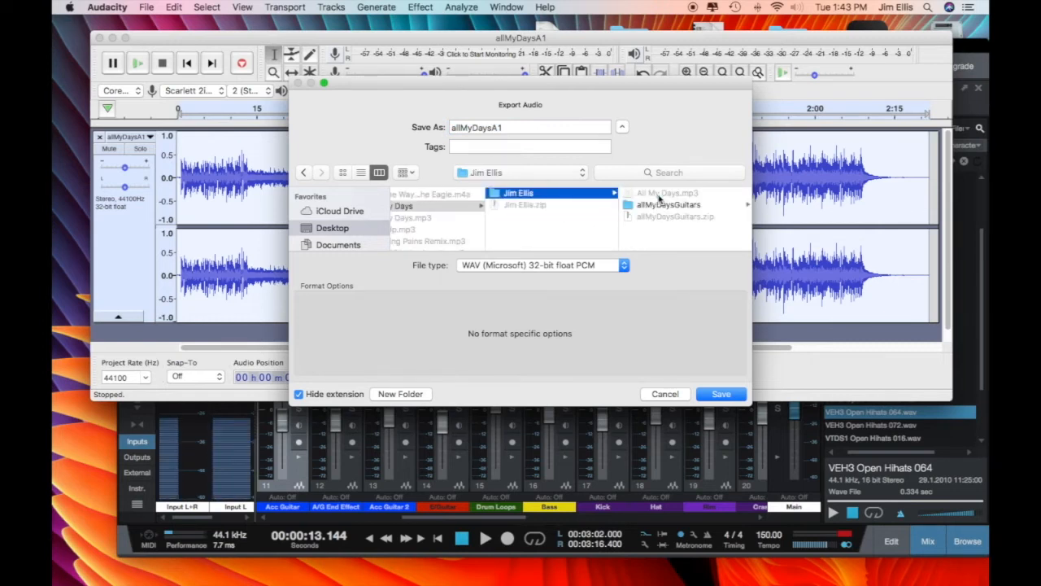
{"action": "left_click", "coordinate": [666, 206]}
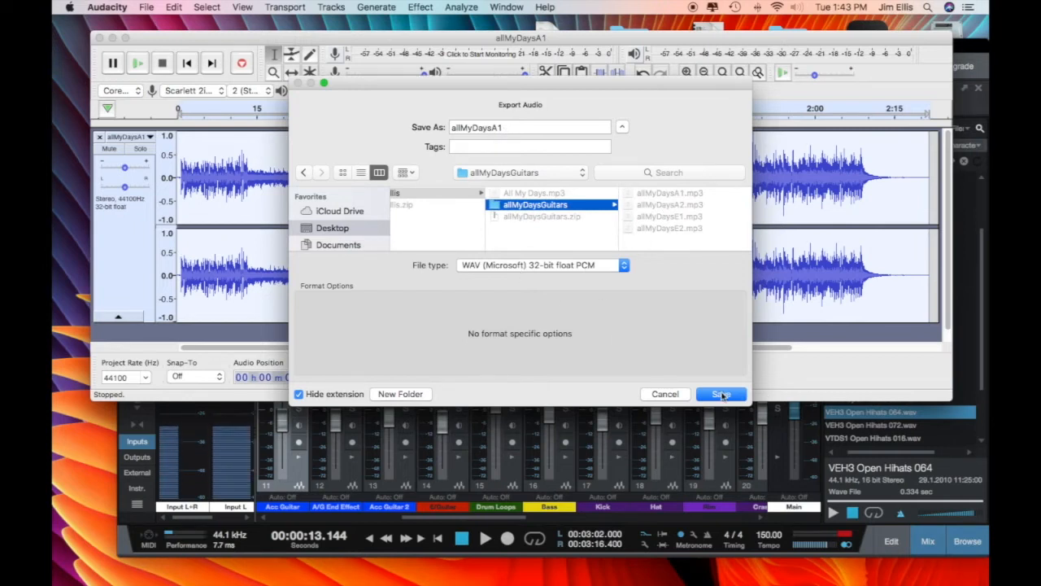
{"action": "left_click", "coordinate": [722, 394]}
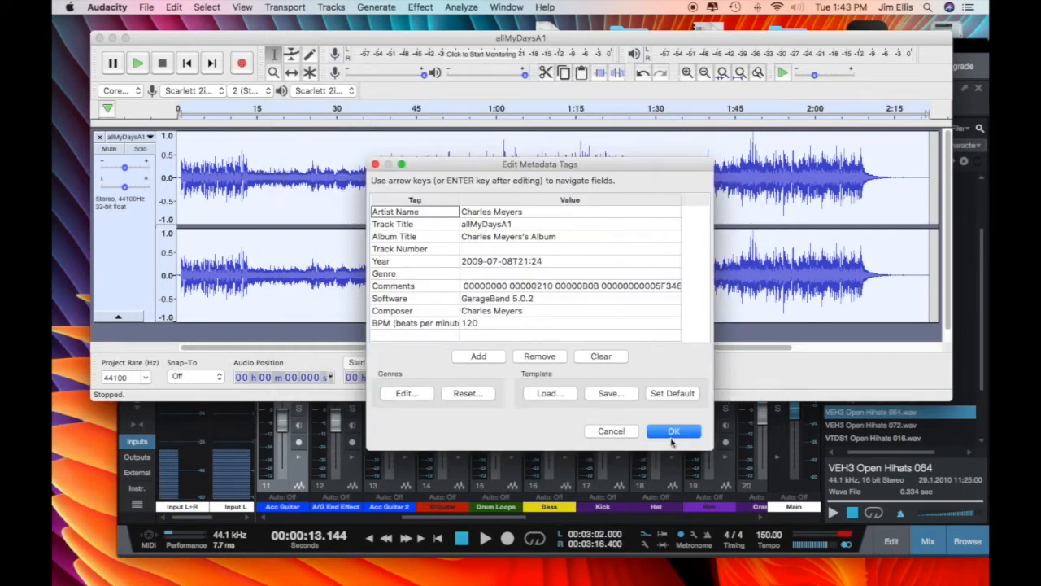
{"action": "left_click", "coordinate": [673, 432]}
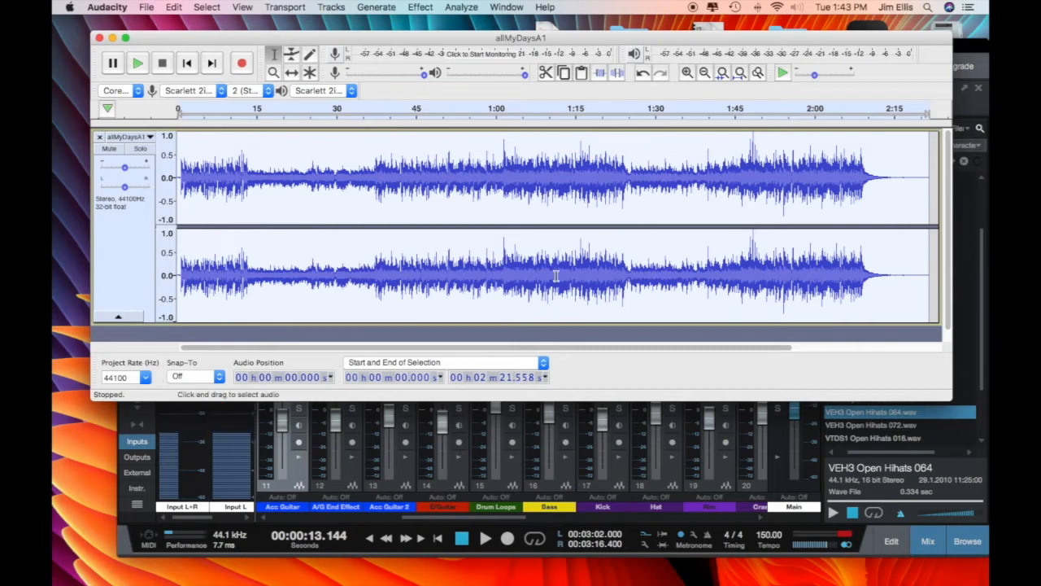
{"action": "key", "text": "super+w"}
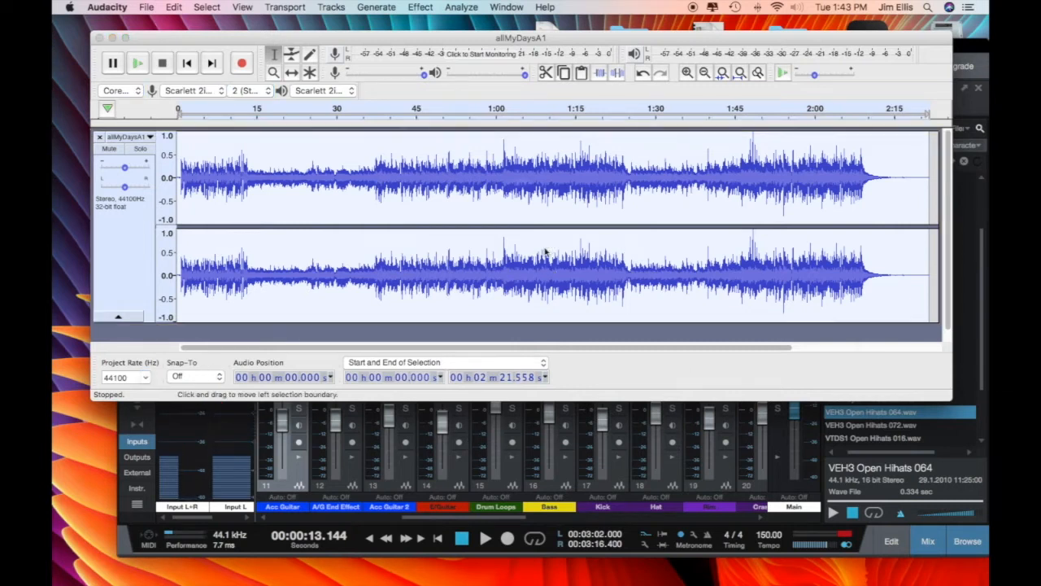
Step: Quit Audacity without saving and drag allMyDaysA1.wav from Finder onto the Acc Guitar track
{"action": "left_click", "coordinate": [561, 214]}
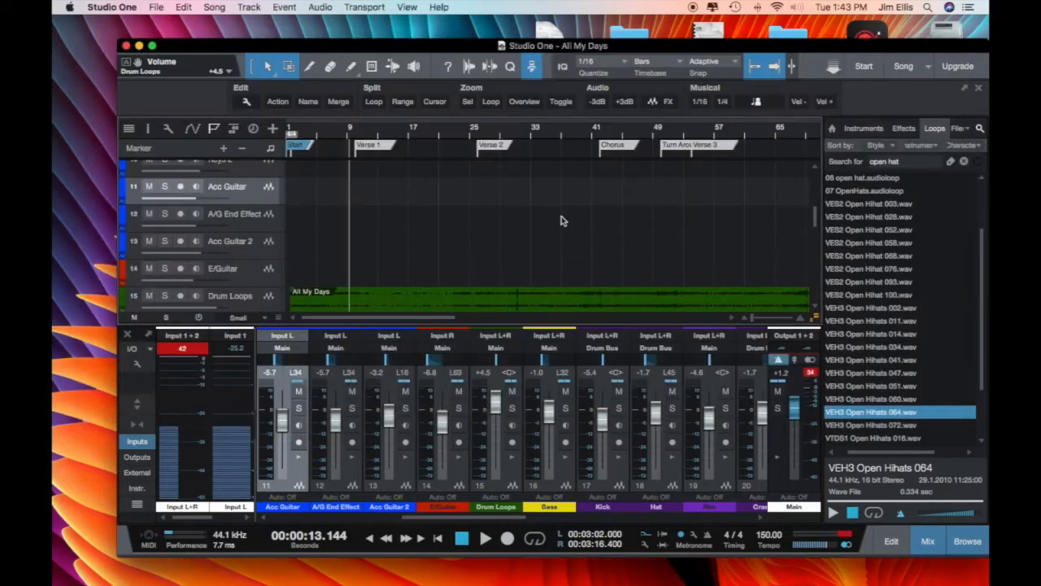
{"action": "key", "text": "super+Tab"}
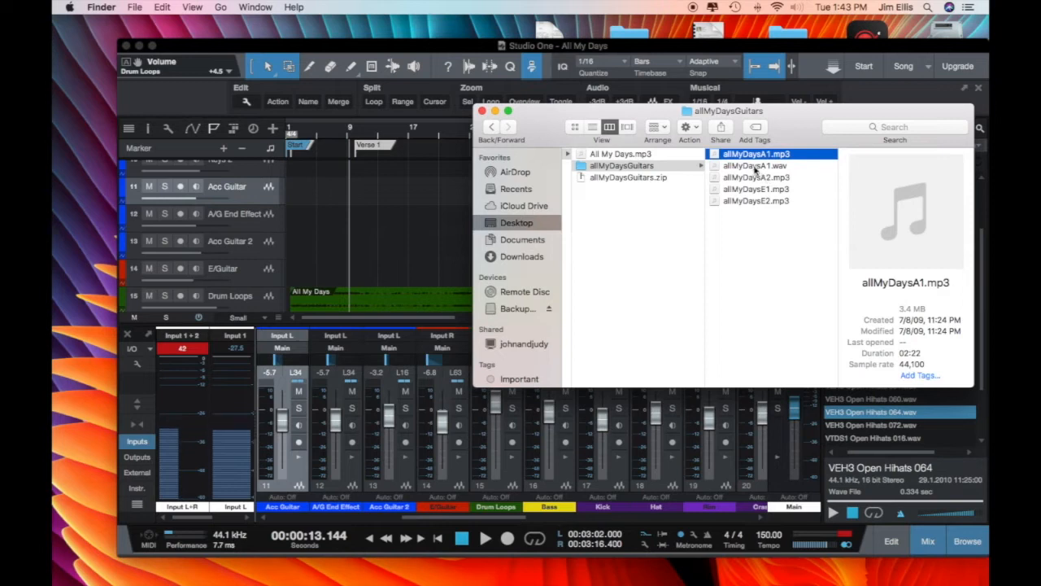
{"action": "left_click", "coordinate": [754, 166]}
{"action": "left_click_drag", "start_coordinate": [754, 166], "coordinate": [317, 195]}
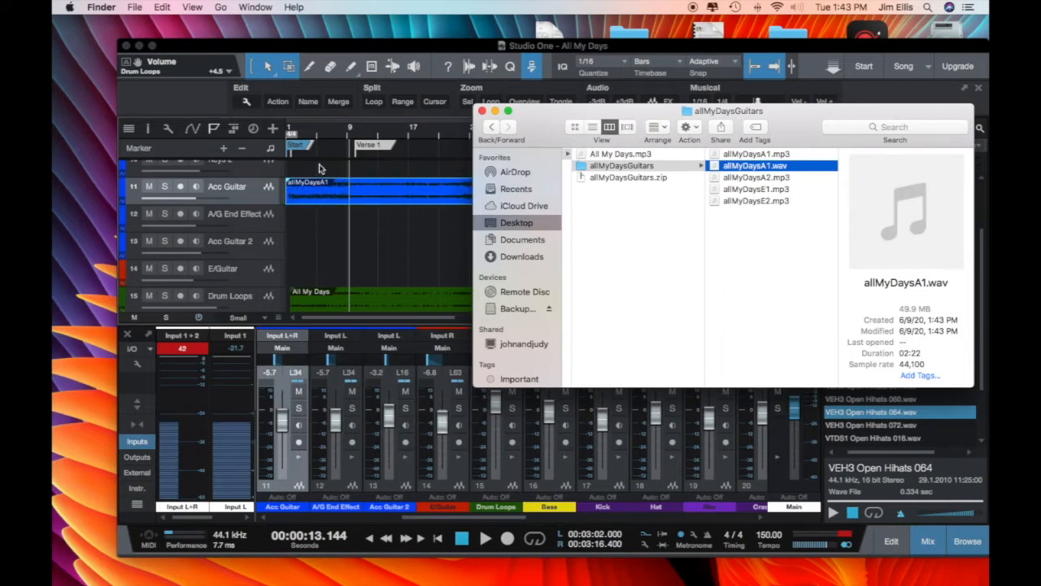
Step: Return to Studio One, zoom in, and play the song from the start
{"action": "left_click", "coordinate": [373, 170]}
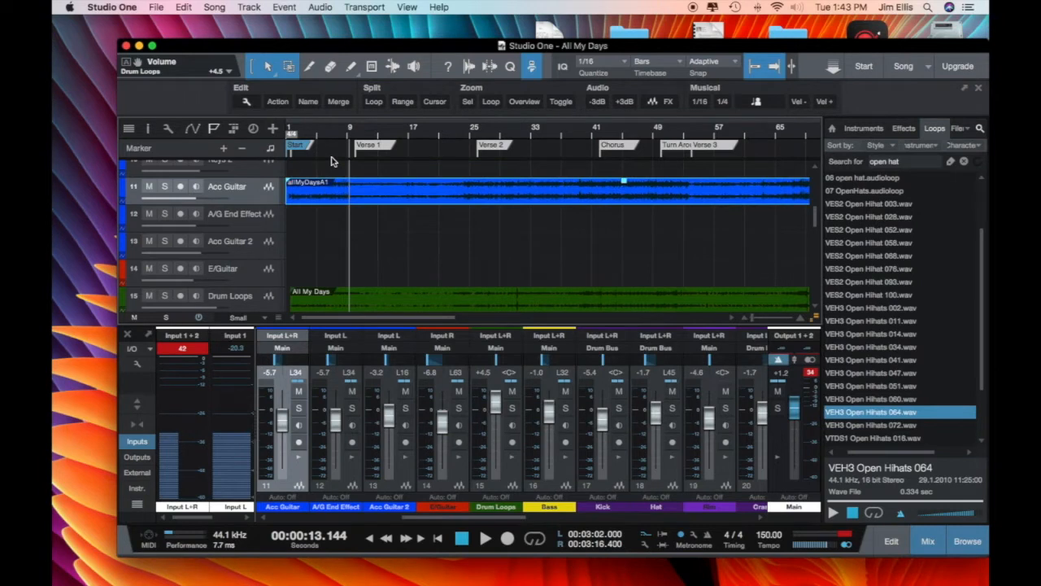
{"action": "scroll", "coordinate": [299, 134], "scroll_direction": "up", "scroll_amount": 10}
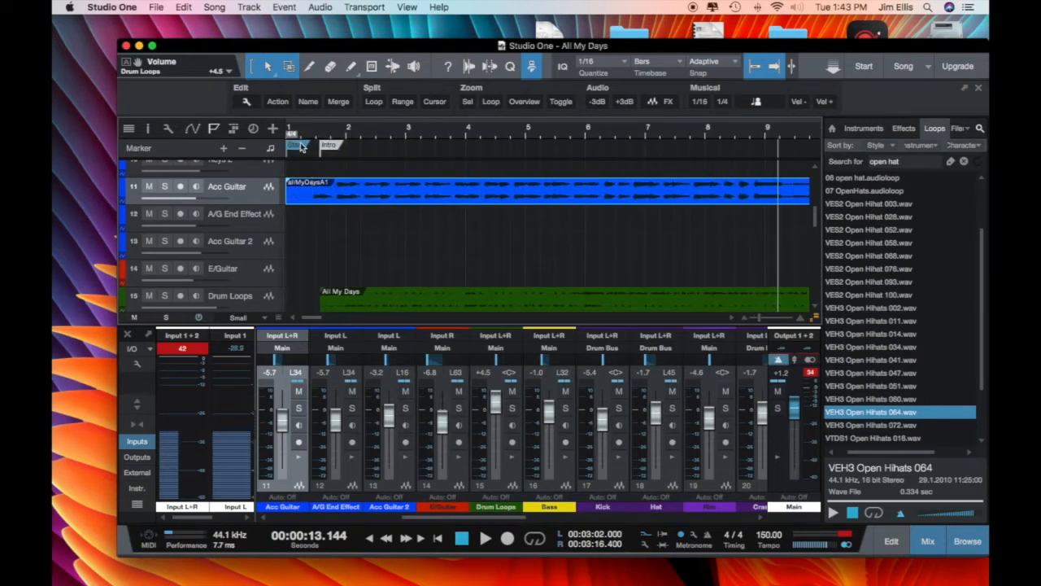
{"action": "left_click", "coordinate": [301, 140]}
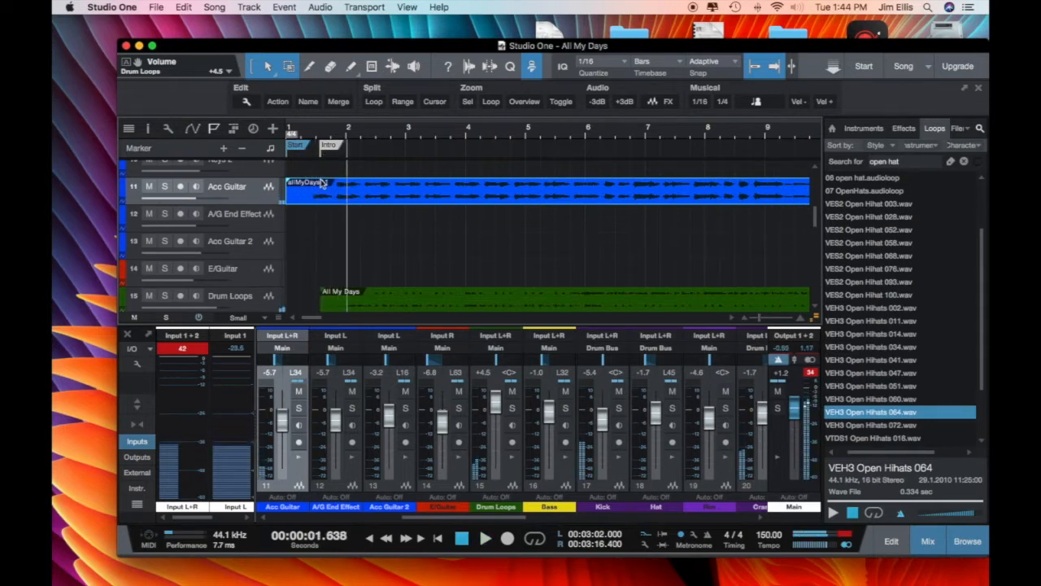
Step: Slide the allMyDaysA1 clip on Acc Guitar so it begins at bar 2, the Intro marker
{"action": "left_click_drag", "start_coordinate": [317, 187], "coordinate": [379, 193]}
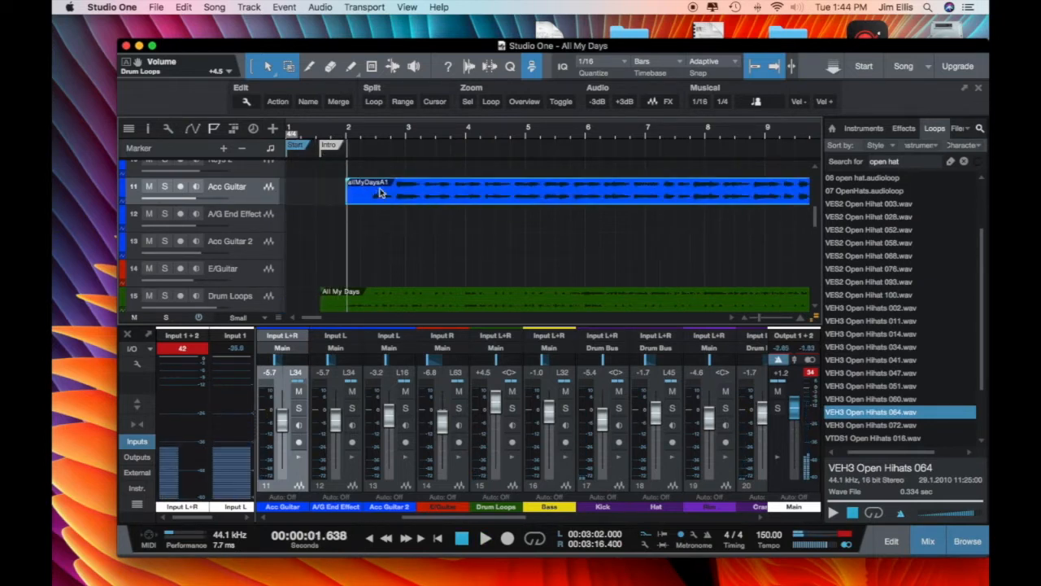
{"action": "scroll", "coordinate": [401, 136], "scroll_direction": "up", "scroll_amount": 4}
{"action": "scroll", "coordinate": [363, 187], "scroll_direction": "left", "scroll_amount": 3}
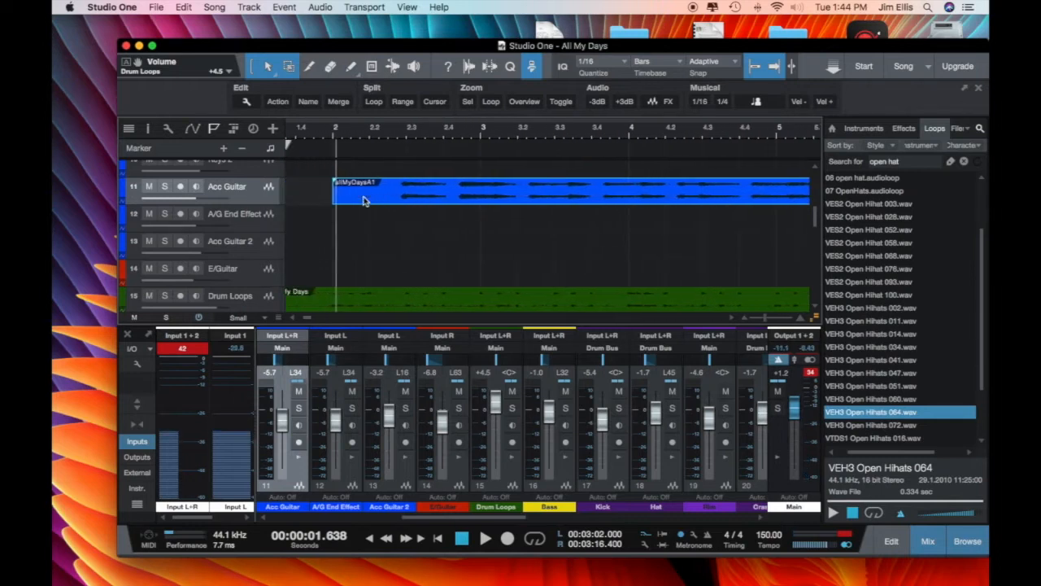
{"action": "scroll", "coordinate": [356, 140], "scroll_direction": "up", "scroll_amount": 6}
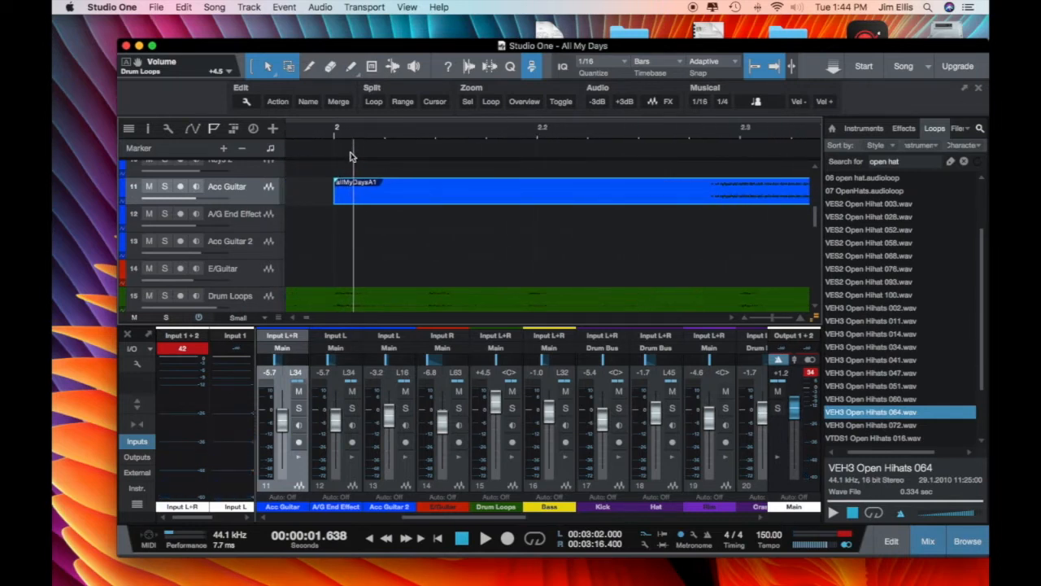
{"action": "scroll", "coordinate": [321, 199], "scroll_direction": "down", "scroll_amount": 3}
{"action": "scroll", "coordinate": [324, 199], "scroll_direction": "up", "scroll_amount": 1}
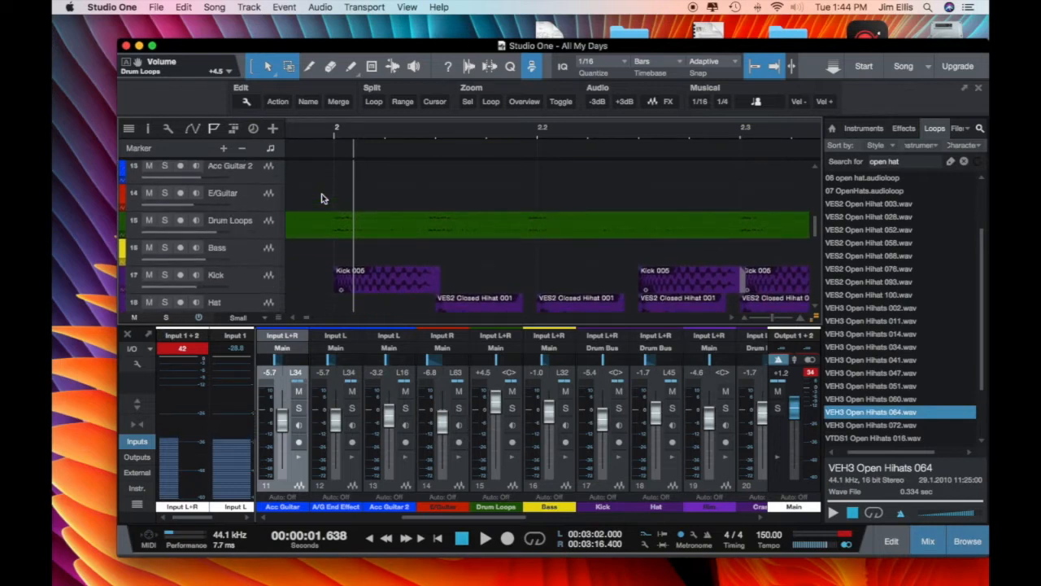
{"action": "scroll", "coordinate": [324, 199], "scroll_direction": "left", "scroll_amount": 3}
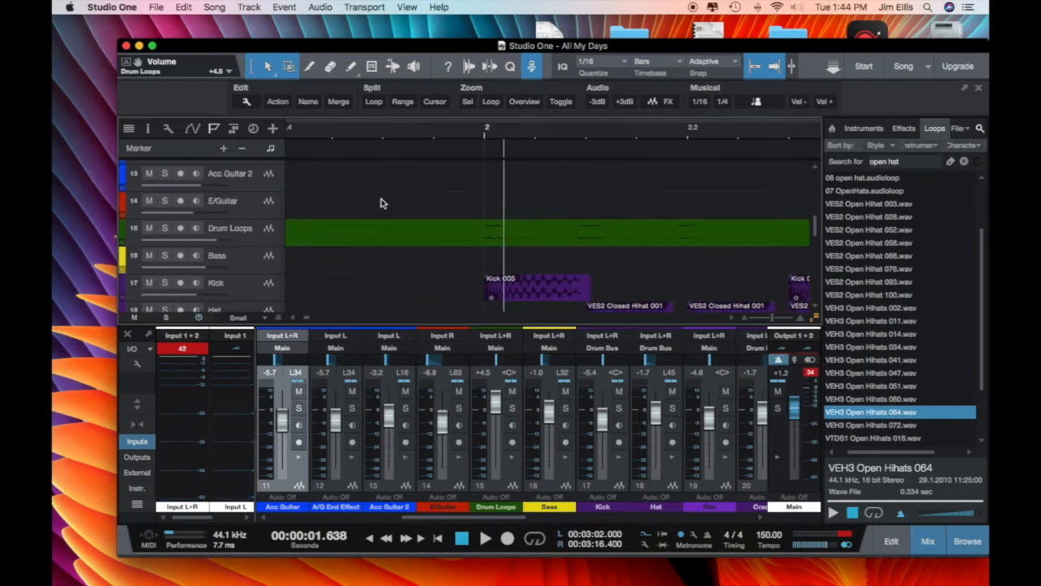
{"action": "scroll", "coordinate": [492, 197], "scroll_direction": "up", "scroll_amount": 3}
{"action": "left_click_drag", "start_coordinate": [474, 209], "coordinate": [420, 210]}
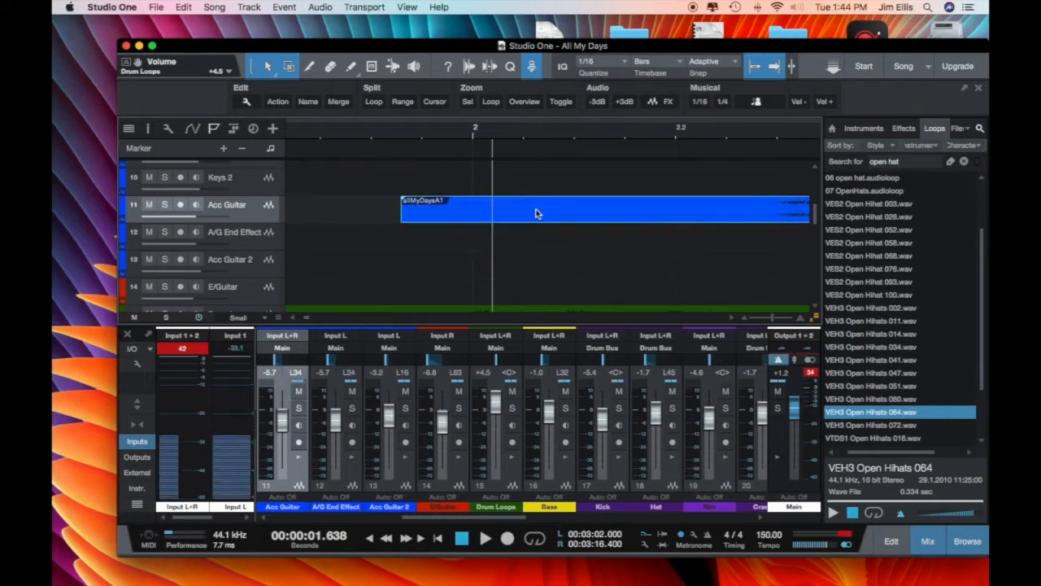
{"action": "left_click_drag", "start_coordinate": [549, 214], "coordinate": [415, 209]}
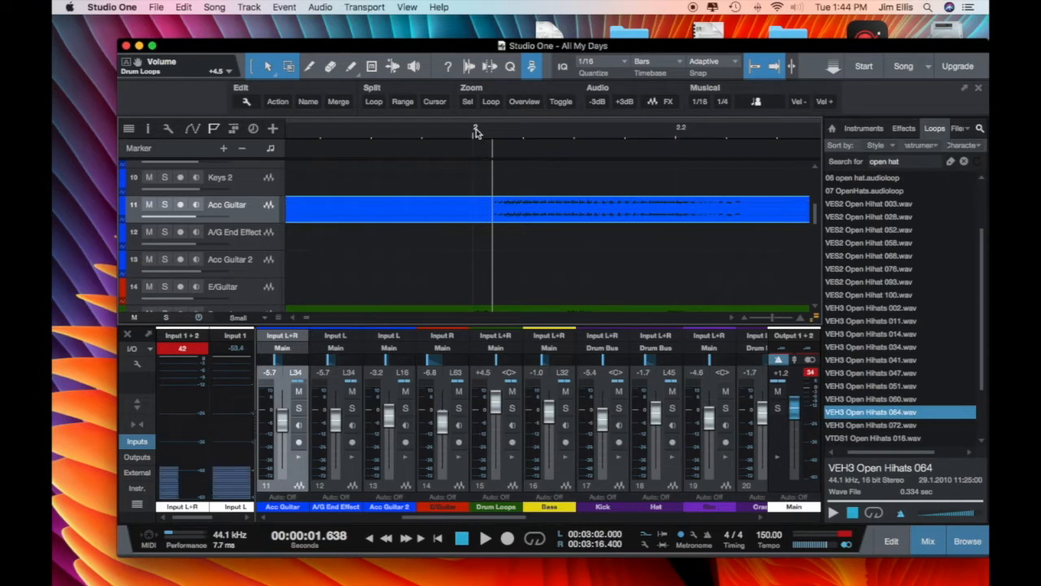
{"action": "scroll", "coordinate": [476, 131], "scroll_direction": "down", "scroll_amount": 5}
Step: Play back from bar 2 to hear the Acc Guitar clip, then stop
{"action": "key", "text": "space"}
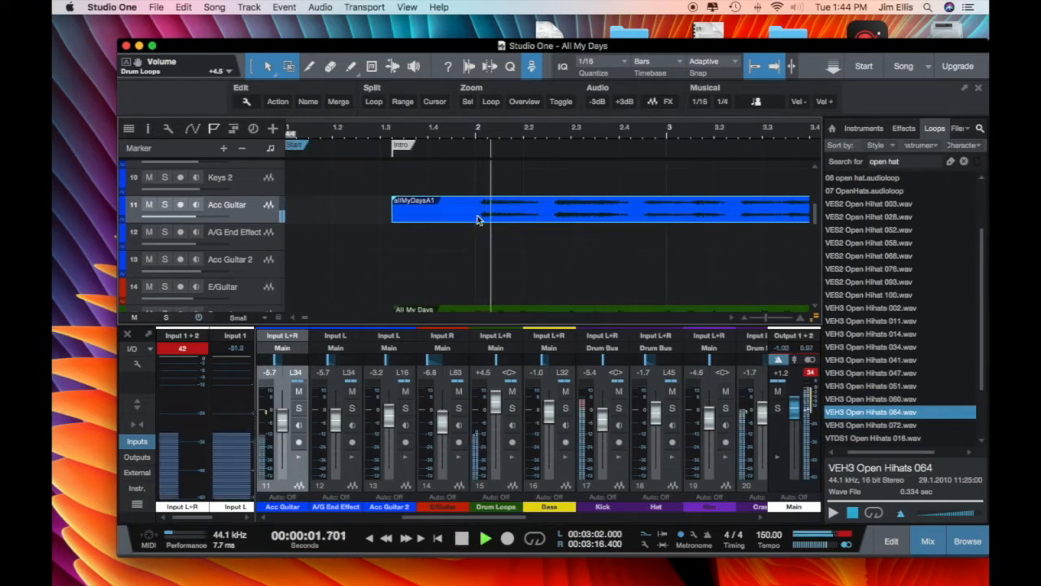
{"action": "left_click", "coordinate": [386, 144]}
{"action": "key", "text": "space"}
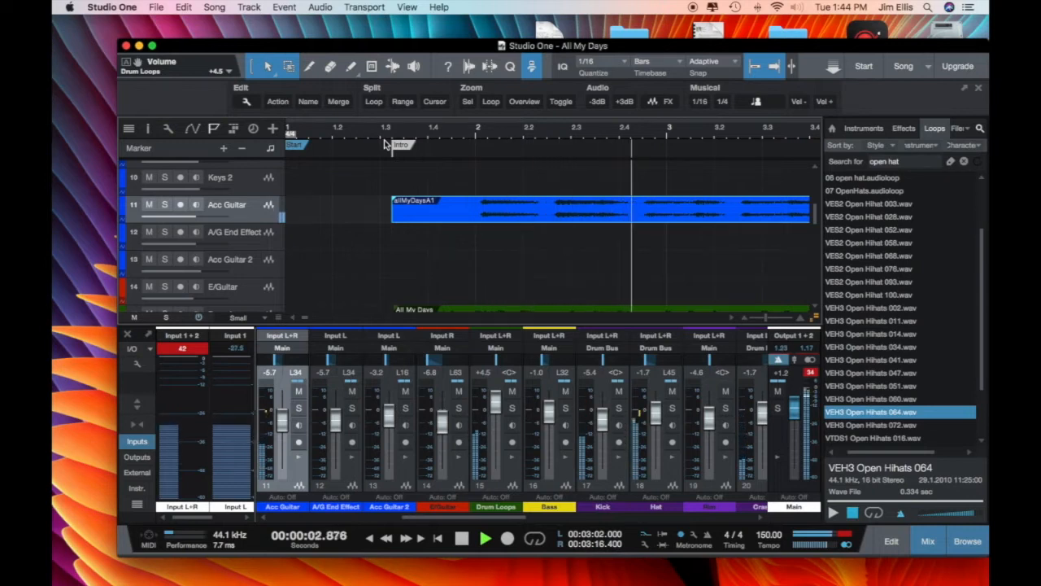
{"action": "key", "text": "space"}
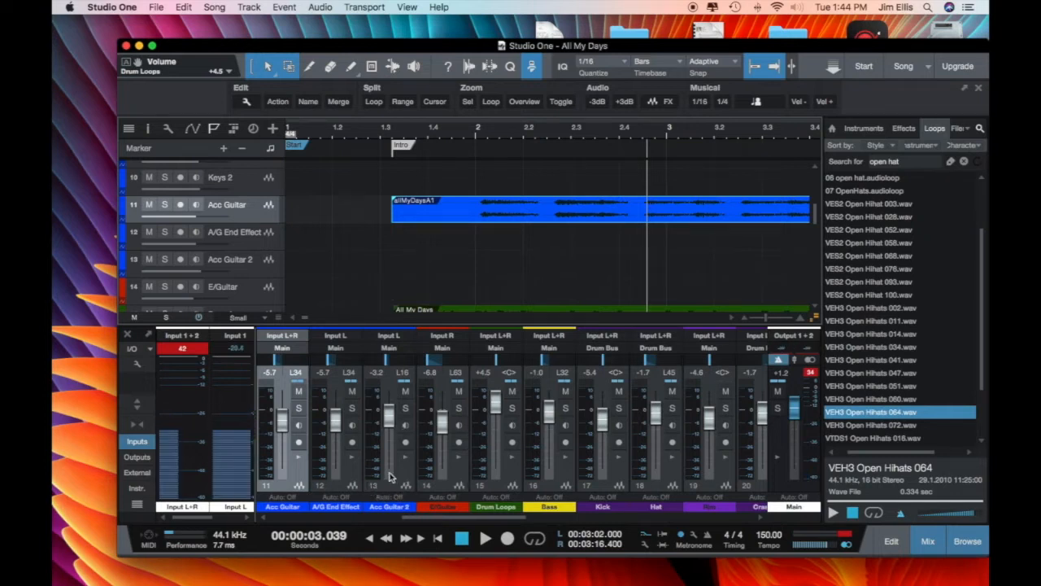
Step: Raise the Acc Guitar fader to +10 dB and audition from near bar 1.2
{"action": "left_click_drag", "start_coordinate": [278, 421], "coordinate": [268, 405]}
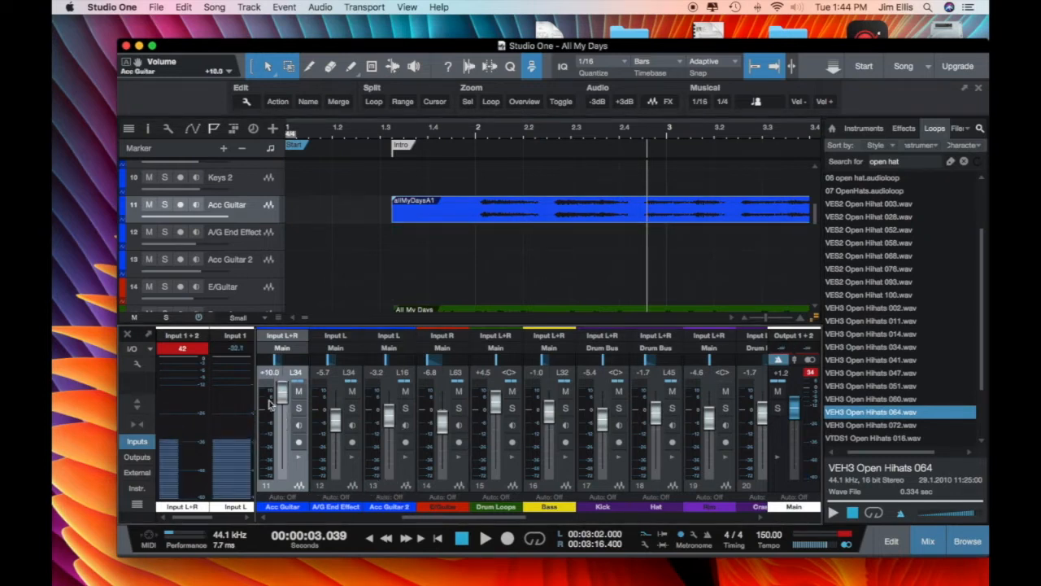
{"action": "left_click", "coordinate": [342, 132]}
{"action": "key", "text": "space"}
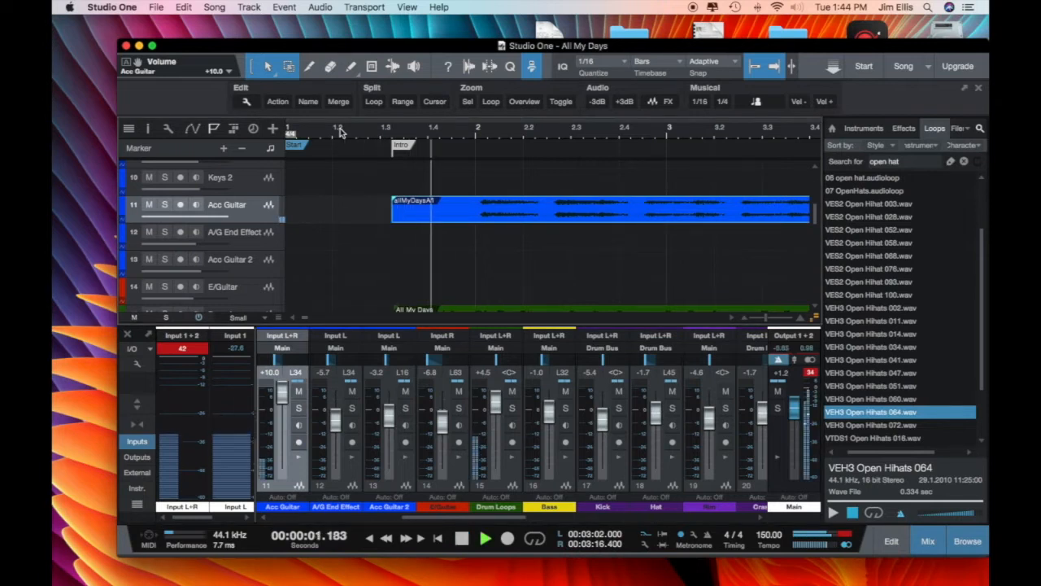
{"action": "key", "text": "space"}
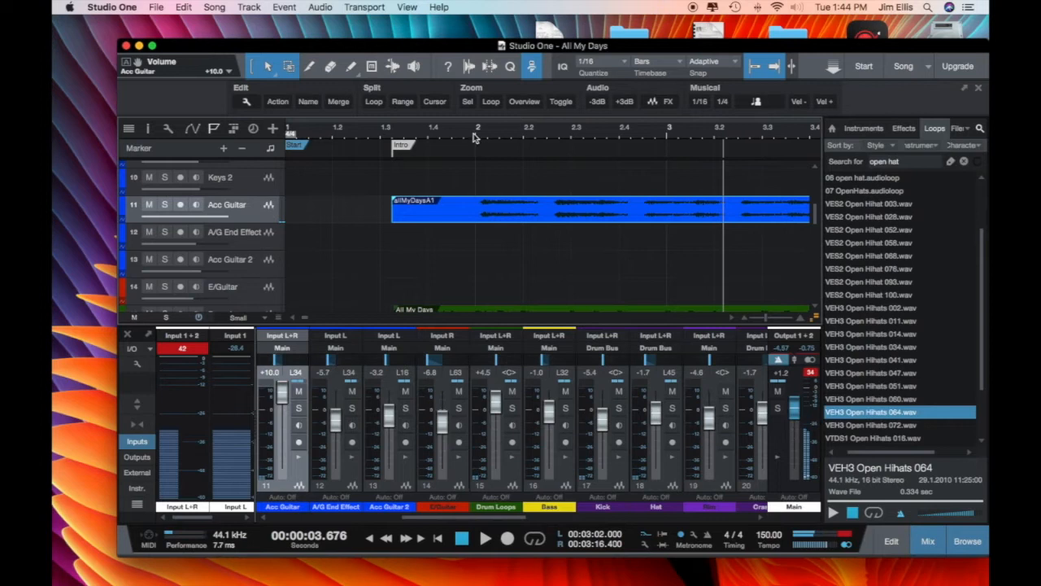
Step: Select the allMyDaysA1 clip to check its start and play from bar 1.4
{"action": "scroll", "coordinate": [475, 137], "scroll_direction": "up", "scroll_amount": 3}
{"action": "left_click", "coordinate": [537, 218]}
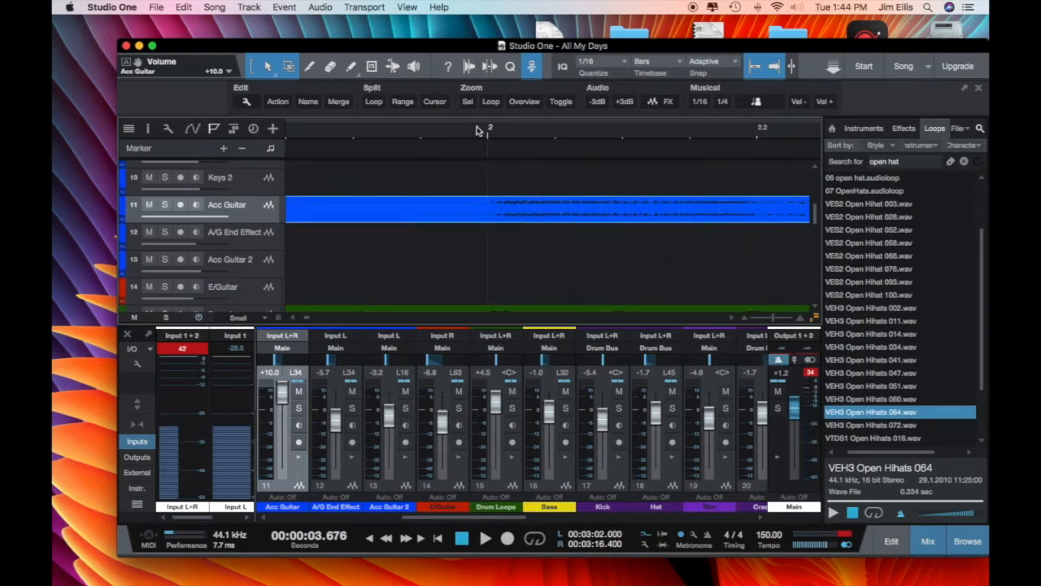
{"action": "scroll", "coordinate": [480, 131], "scroll_direction": "down", "scroll_amount": 3}
{"action": "scroll", "coordinate": [475, 138], "scroll_direction": "down", "scroll_amount": 2}
{"action": "left_click", "coordinate": [335, 137]}
{"action": "key", "text": "space"}
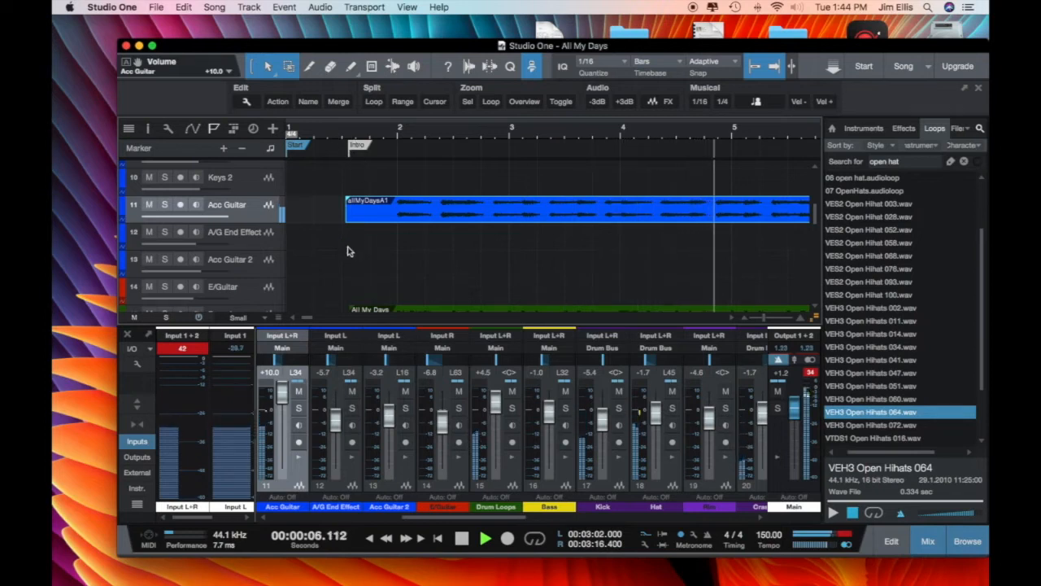
{"action": "scroll", "coordinate": [347, 248], "scroll_direction": "down", "scroll_amount": 2}
Step: Lower the Acc Guitar fader to about -0.6 dB and mute the Drum Loops track
{"action": "left_click_drag", "start_coordinate": [286, 401], "coordinate": [284, 418]}
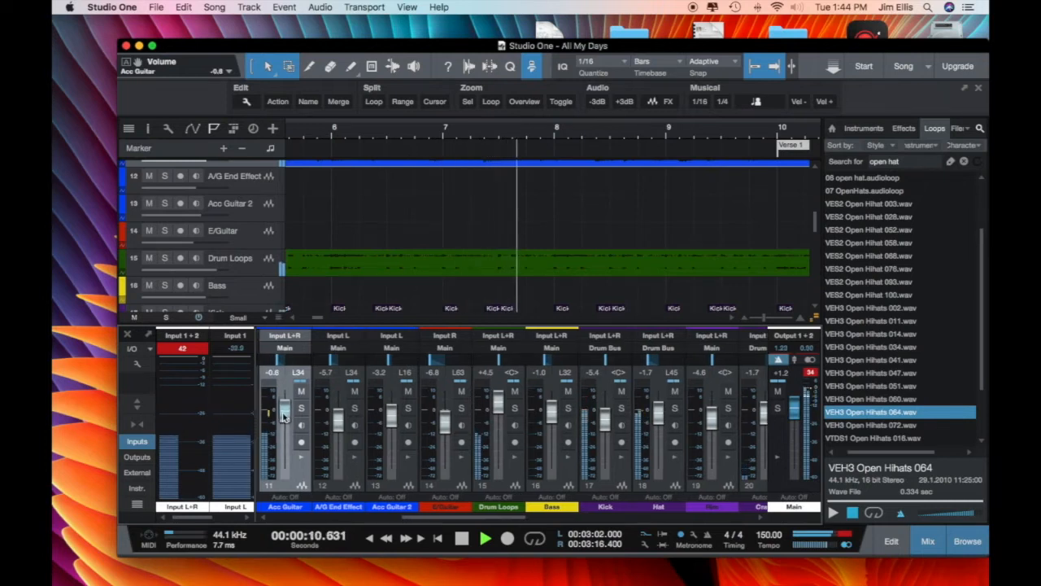
{"action": "left_click", "coordinate": [148, 258]}
{"action": "scroll", "coordinate": [360, 234], "scroll_direction": "up", "scroll_amount": 1}
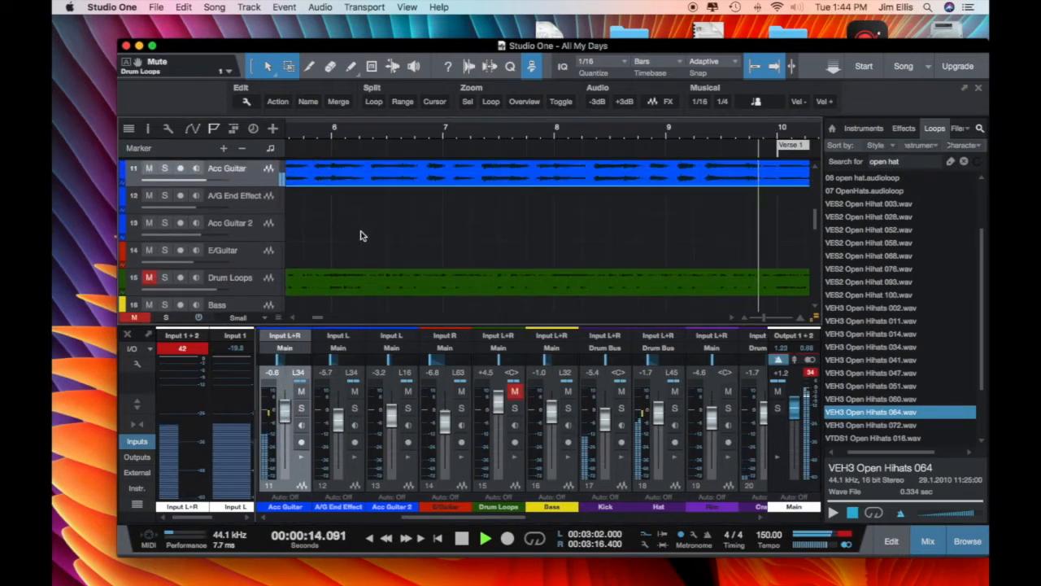
{"action": "scroll", "coordinate": [362, 236], "scroll_direction": "down", "scroll_amount": 1}
{"action": "scroll", "coordinate": [362, 236], "scroll_direction": "up", "scroll_amount": 2}
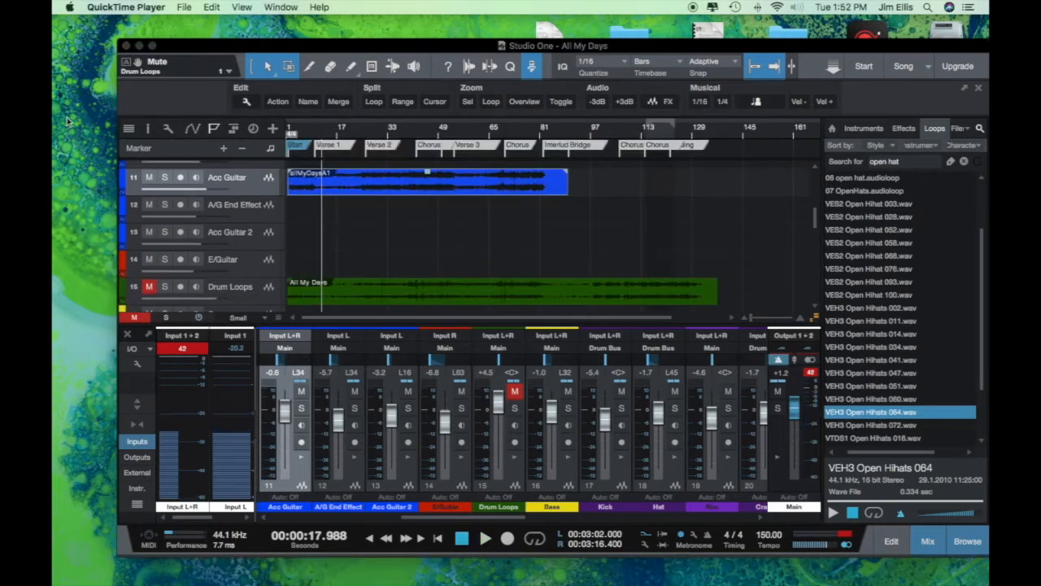
{"action": "mouse_move", "coordinate": [57, 116]}
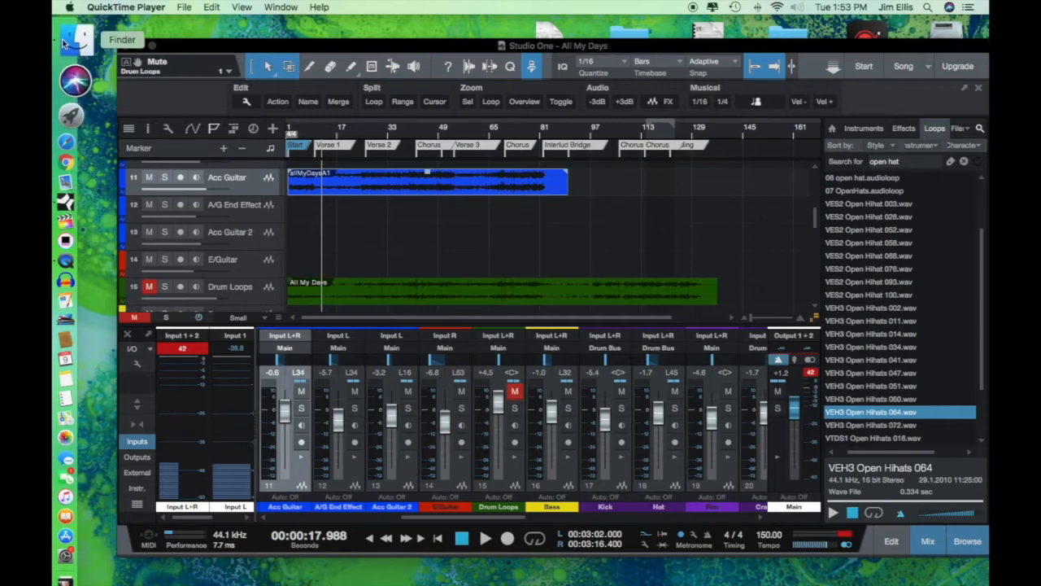
Step: Open the allMyDaysGuitars folder in Finder and preview allMyDaysE1.mp3
{"action": "left_click", "coordinate": [75, 31]}
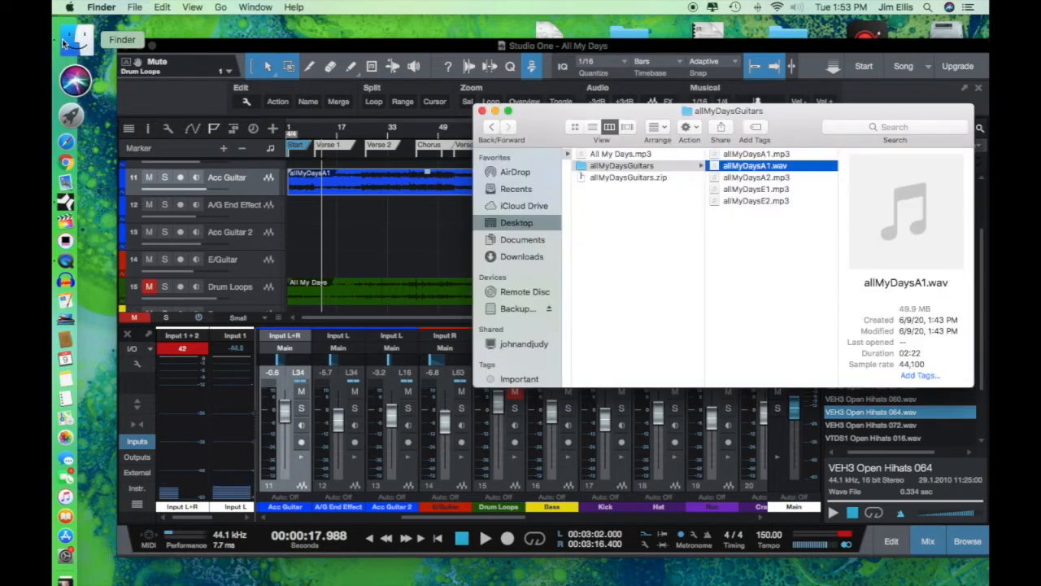
{"action": "left_click", "coordinate": [755, 189]}
{"action": "left_click", "coordinate": [907, 211]}
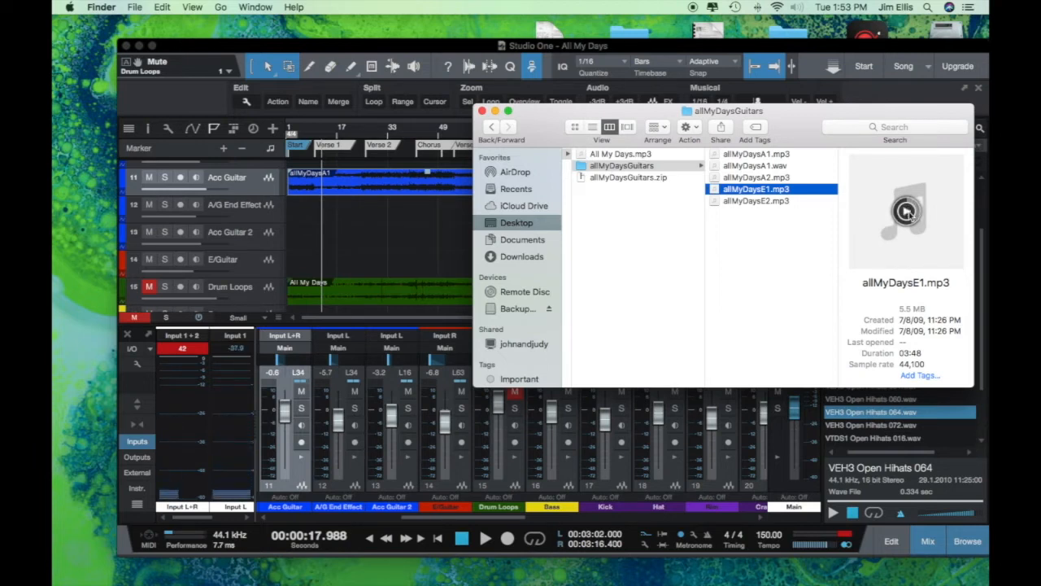
Step: Preview allMyDaysE2.mp3 and place it on the E/Guitar track
{"action": "key", "text": "Down"}
{"action": "left_click", "coordinate": [906, 211]}
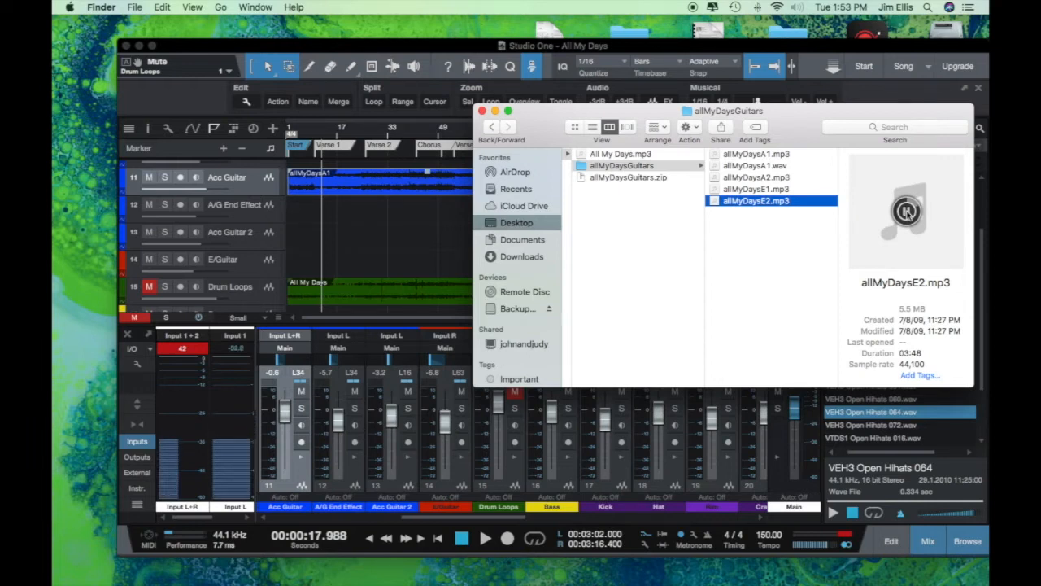
{"action": "left_click", "coordinate": [750, 216]}
{"action": "left_click_drag", "start_coordinate": [756, 203], "coordinate": [363, 236]}
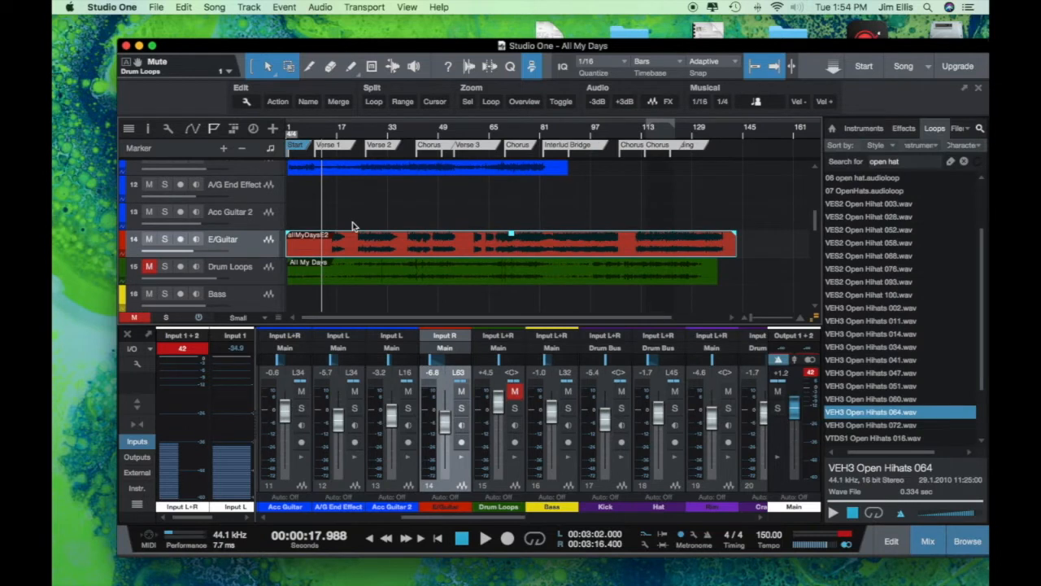
Step: Zoom in and audition the song from the start, skipping ahead to around bar 15
{"action": "key", "text": "e"}
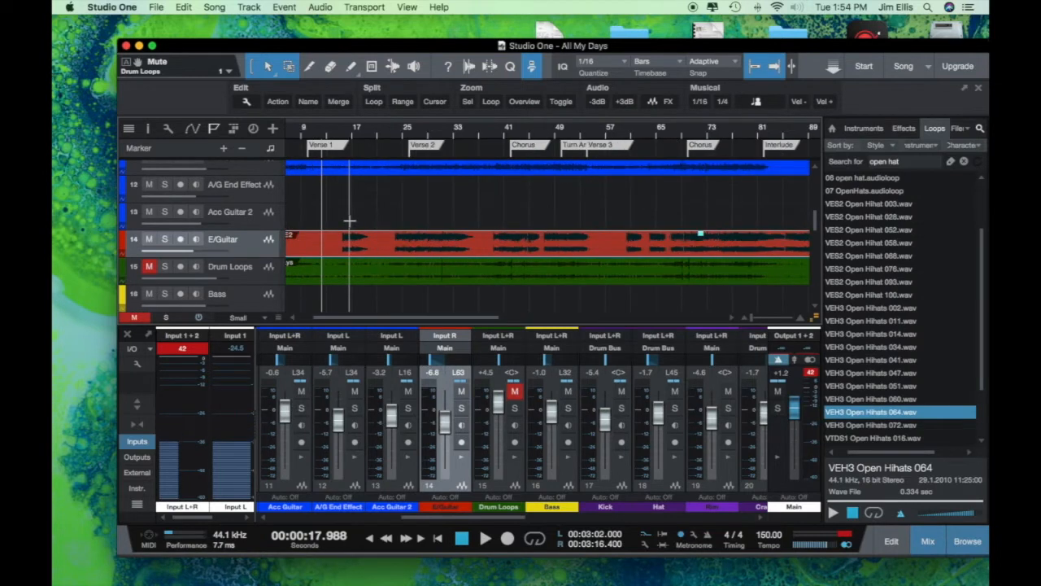
{"action": "key", "text": "e"}
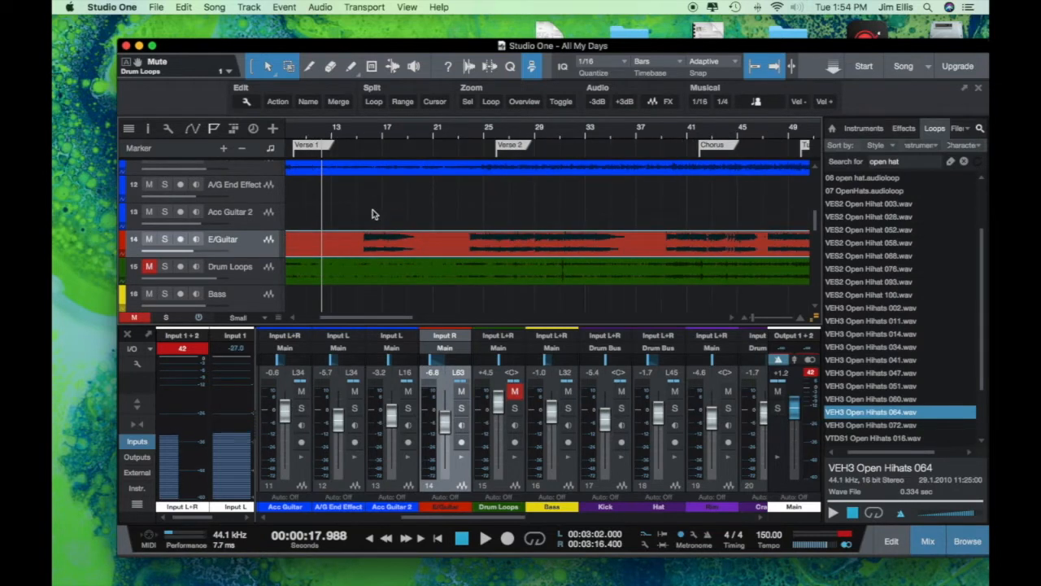
{"action": "key", "text": "Home"}
{"action": "key", "text": "space"}
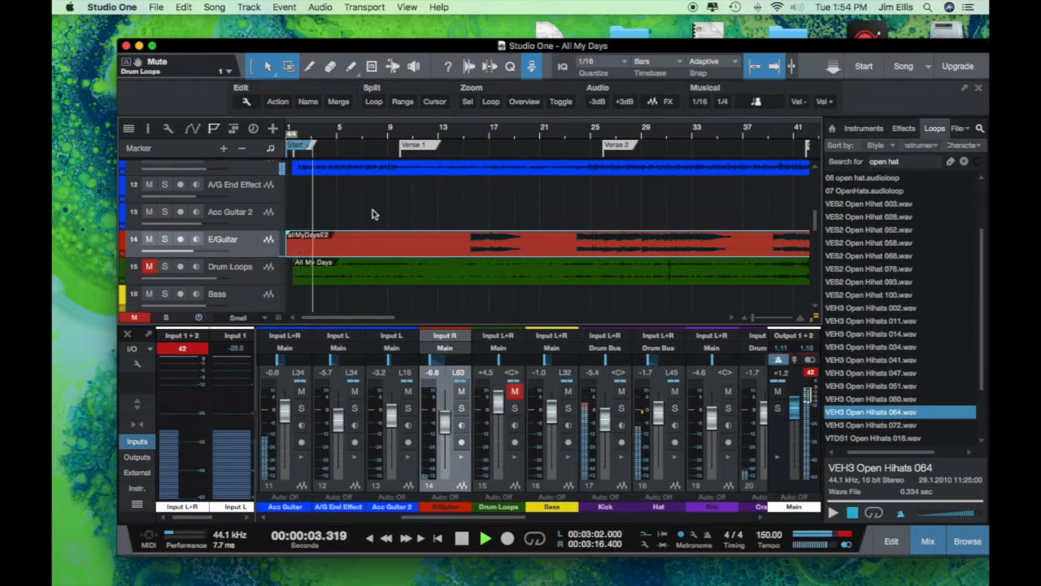
{"action": "left_click", "coordinate": [460, 130]}
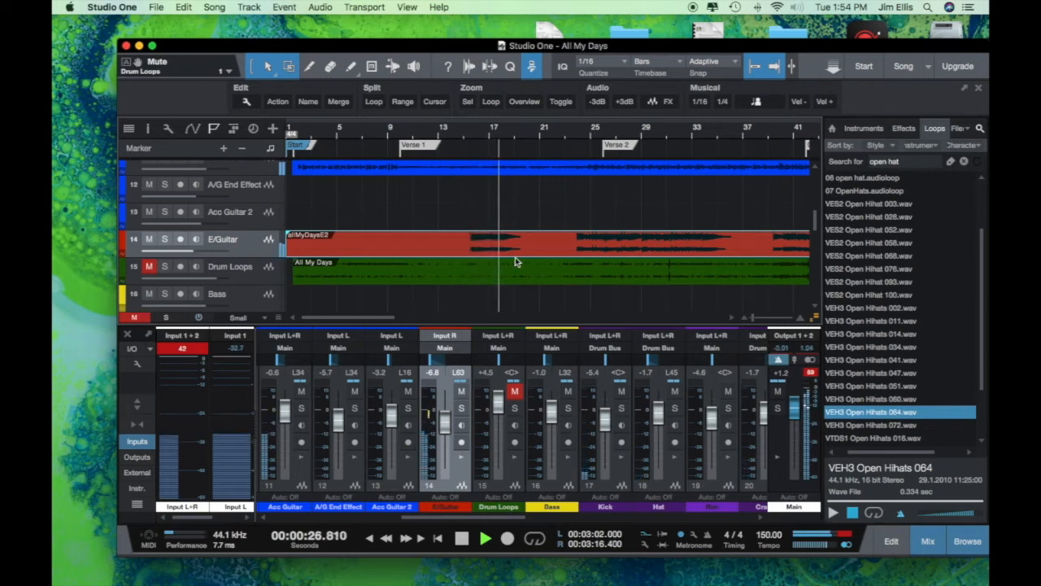
{"action": "key", "text": "space"}
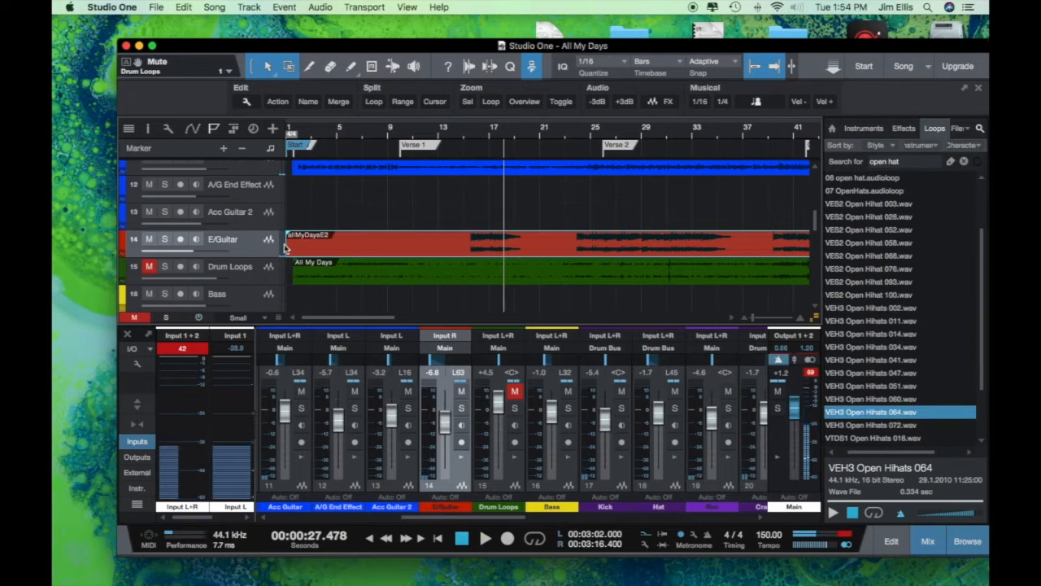
Step: Trim the quiet lead-in off the allMyDaysE2 clip and play back from near bar 13
{"action": "left_click_drag", "start_coordinate": [289, 246], "coordinate": [460, 245]}
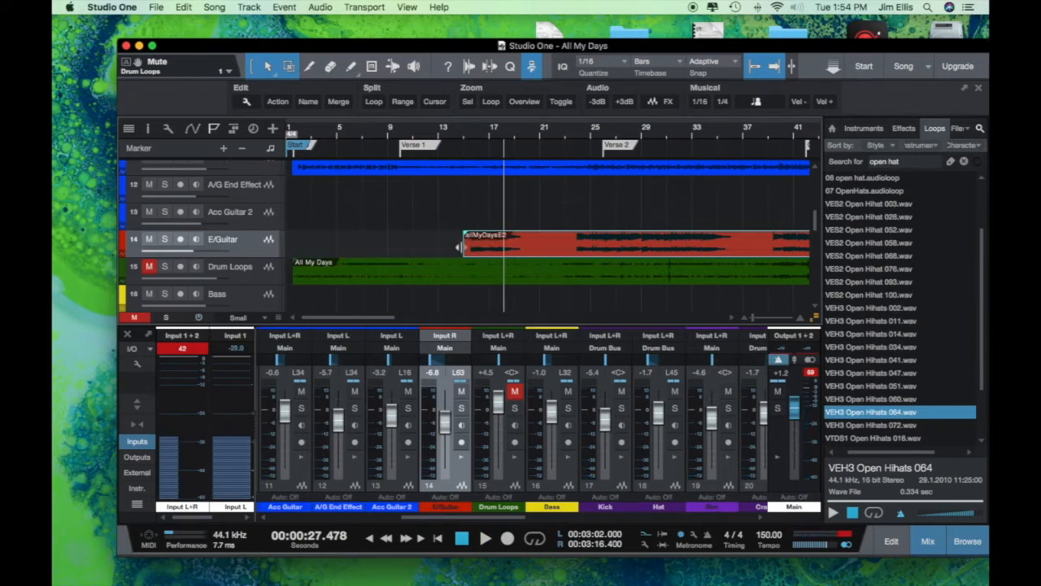
{"action": "left_click", "coordinate": [440, 133]}
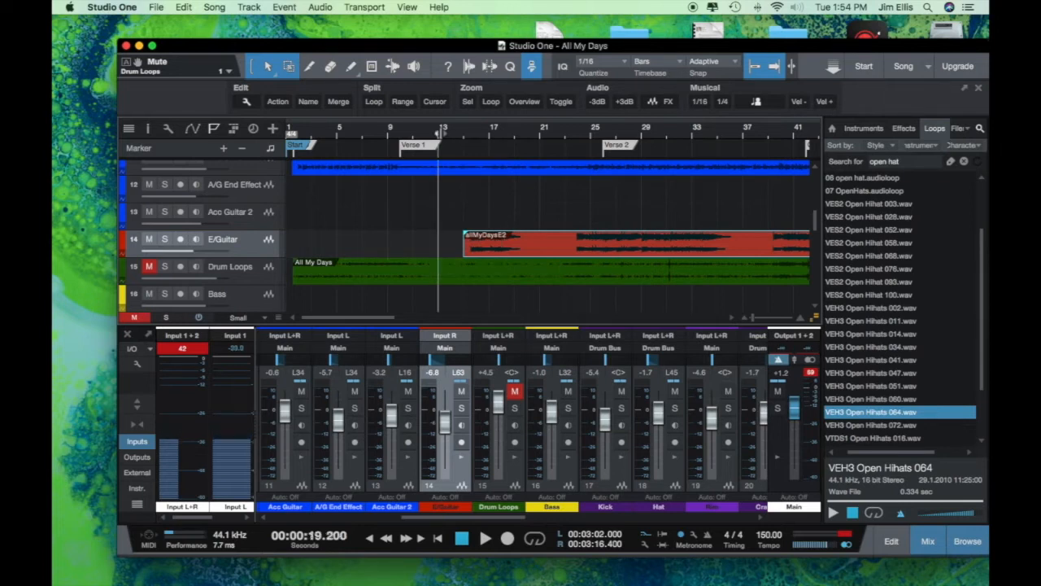
{"action": "key", "text": "space"}
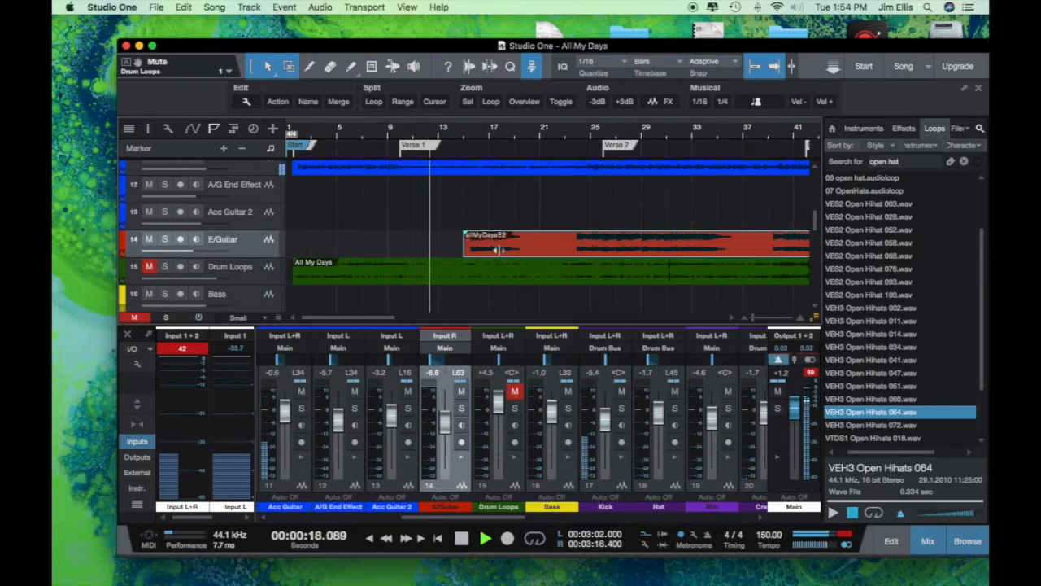
Step: Shift the allMyDaysE2 clip later so it starts at bar 18
{"action": "left_click", "coordinate": [551, 197]}
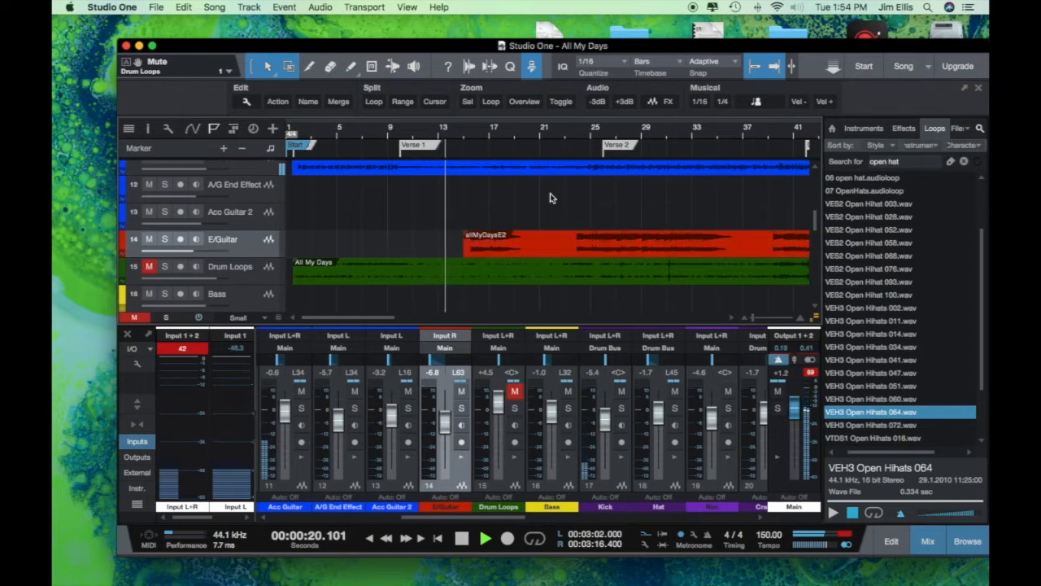
{"action": "mouse_move", "coordinate": [502, 243]}
{"action": "left_mouse_down"}
{"action": "mouse_move", "coordinate": [557, 244]}
{"action": "mouse_move", "coordinate": [511, 249]}
{"action": "left_mouse_up"}
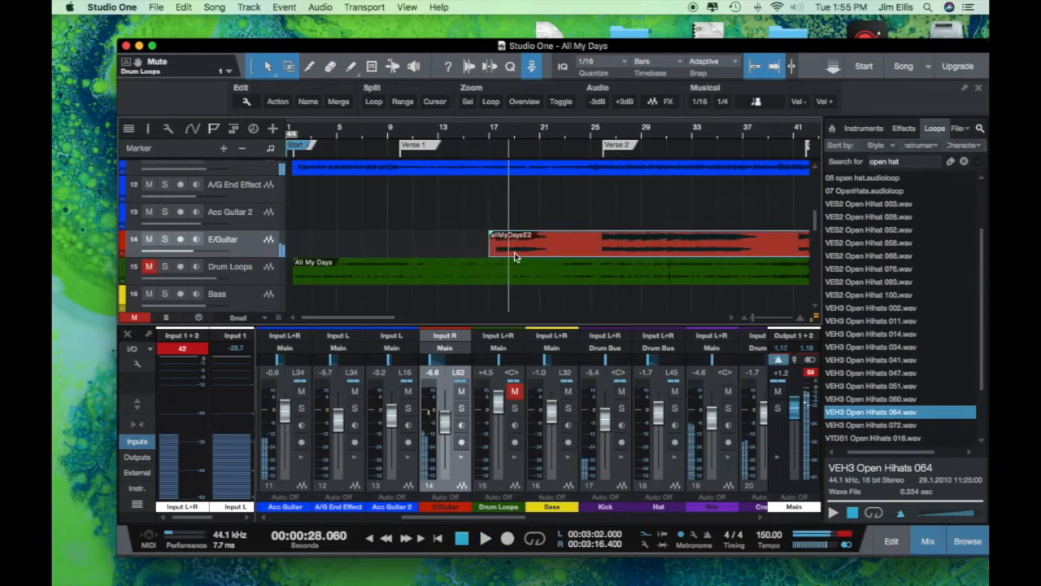
{"action": "left_click", "coordinate": [477, 136]}
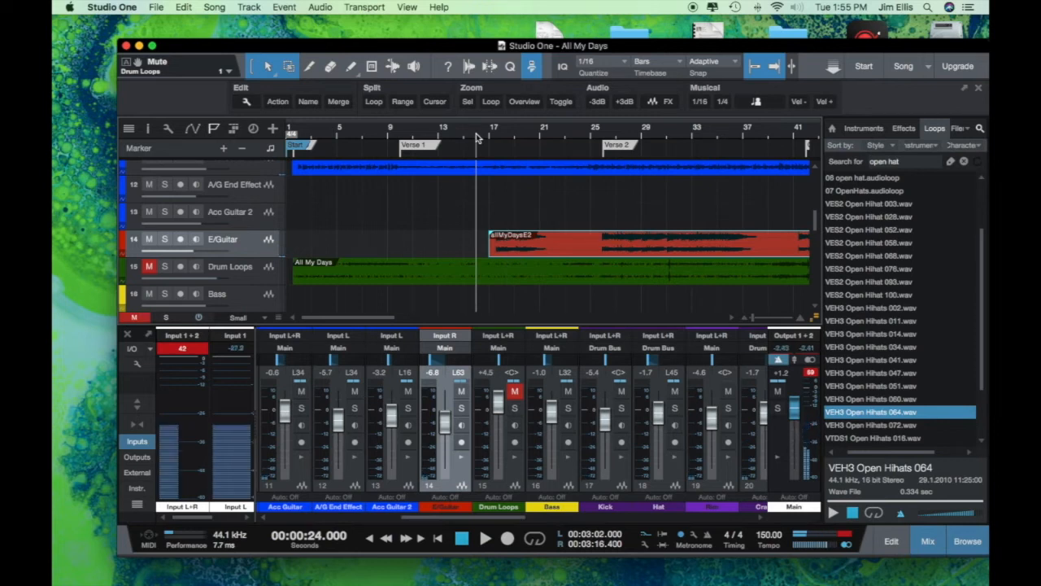